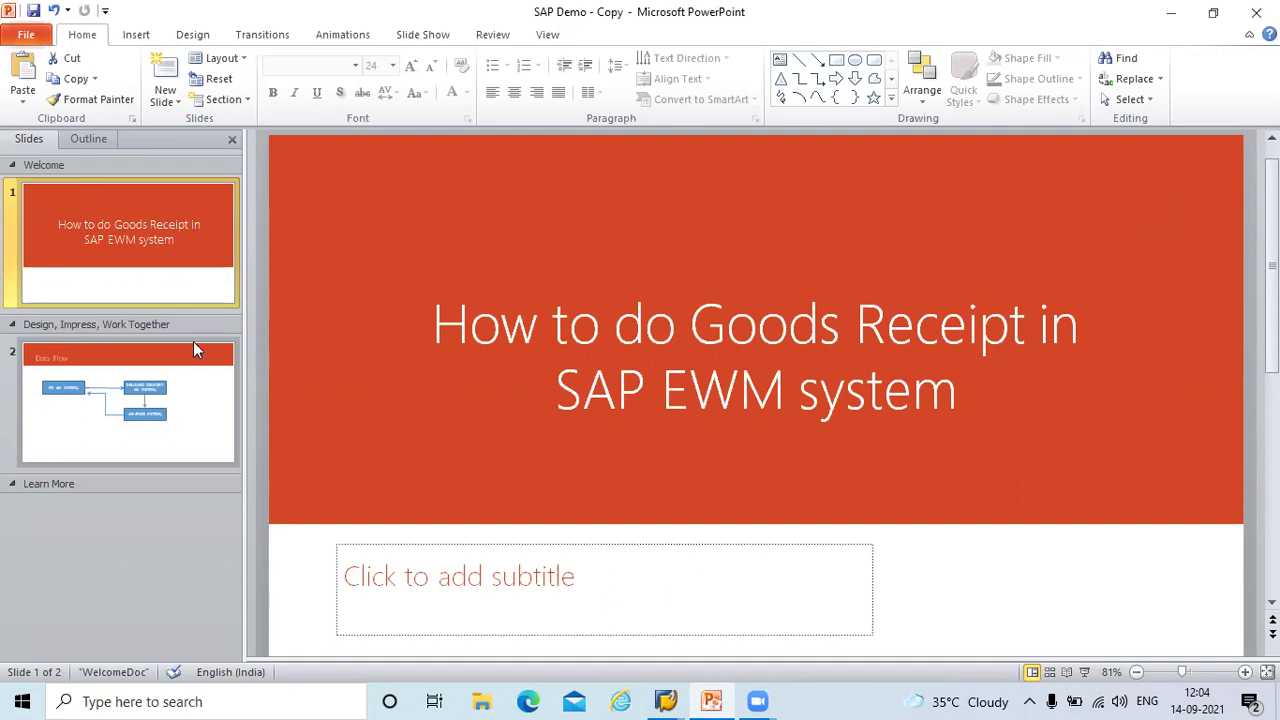
- Open the Data Flow slide and examine the sequence of PO, inbound delivery and GR in the S4 and EWM systems
click(164, 372)
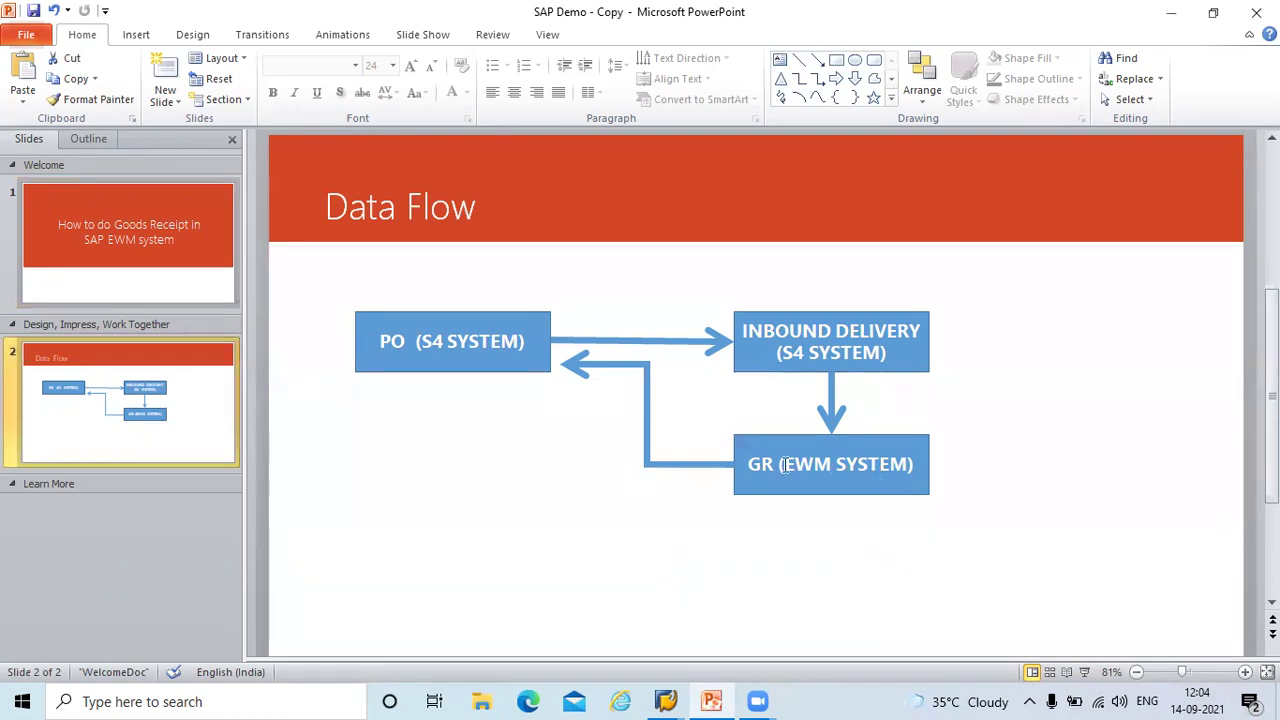
drag(751, 465, 893, 466)
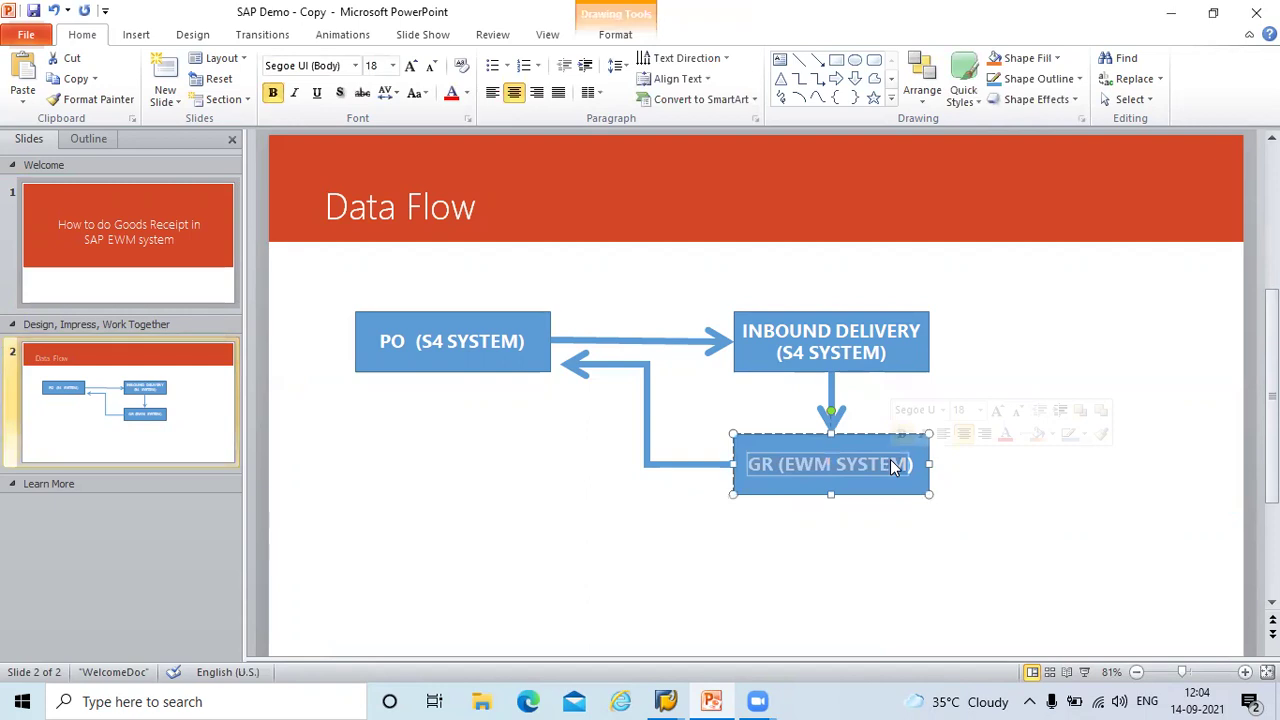
click(843, 481)
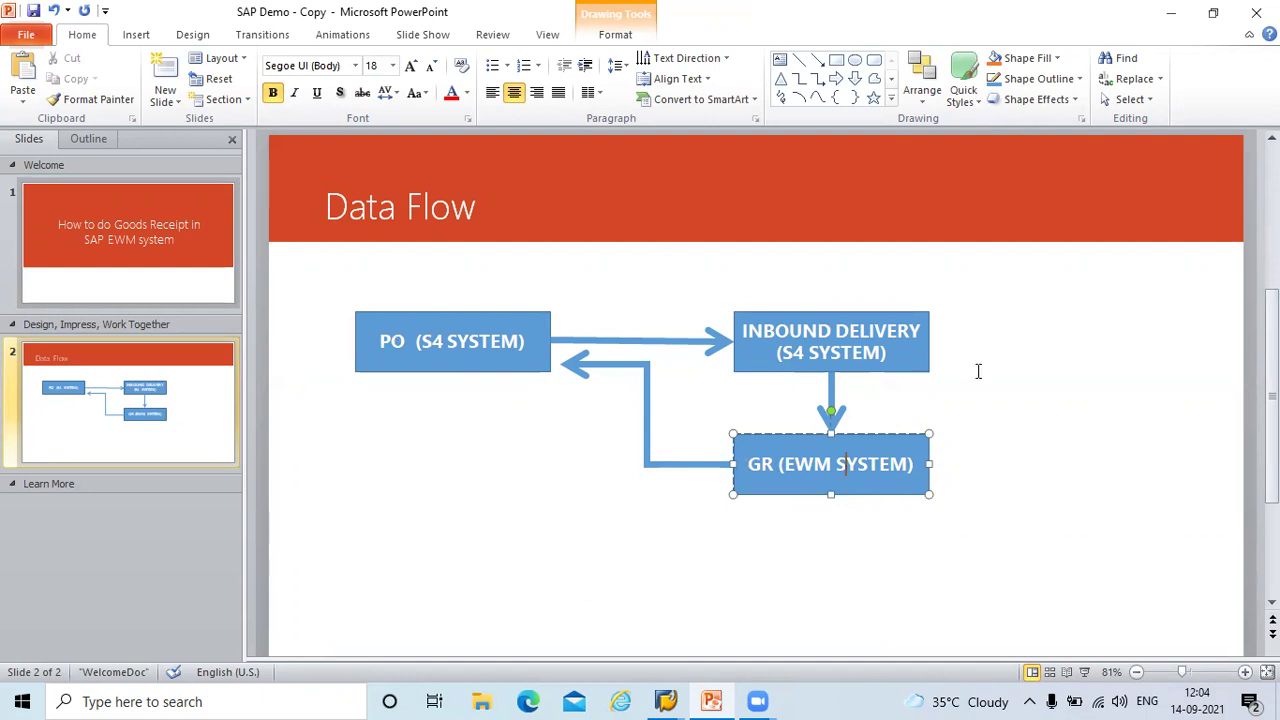
click(1029, 434)
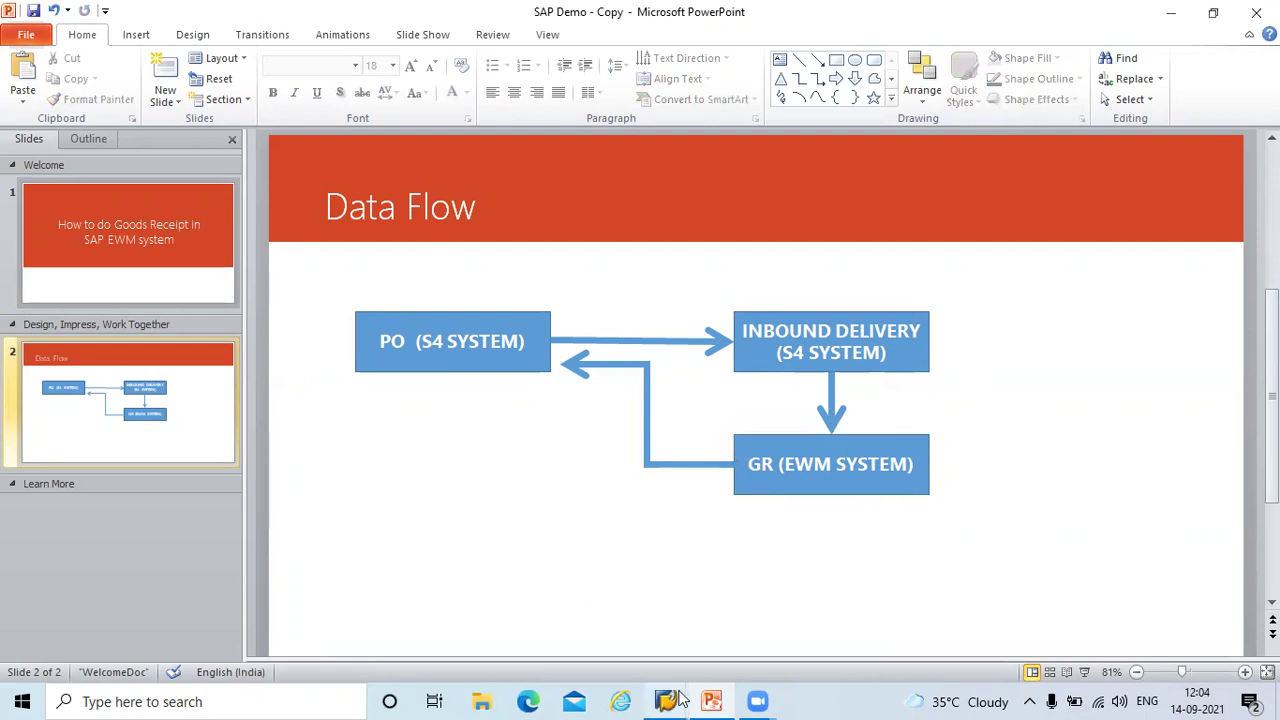
- Switch to SAP and start transaction ME21N for creating a purchase order
mouse_move(665, 700)
click(744, 616)
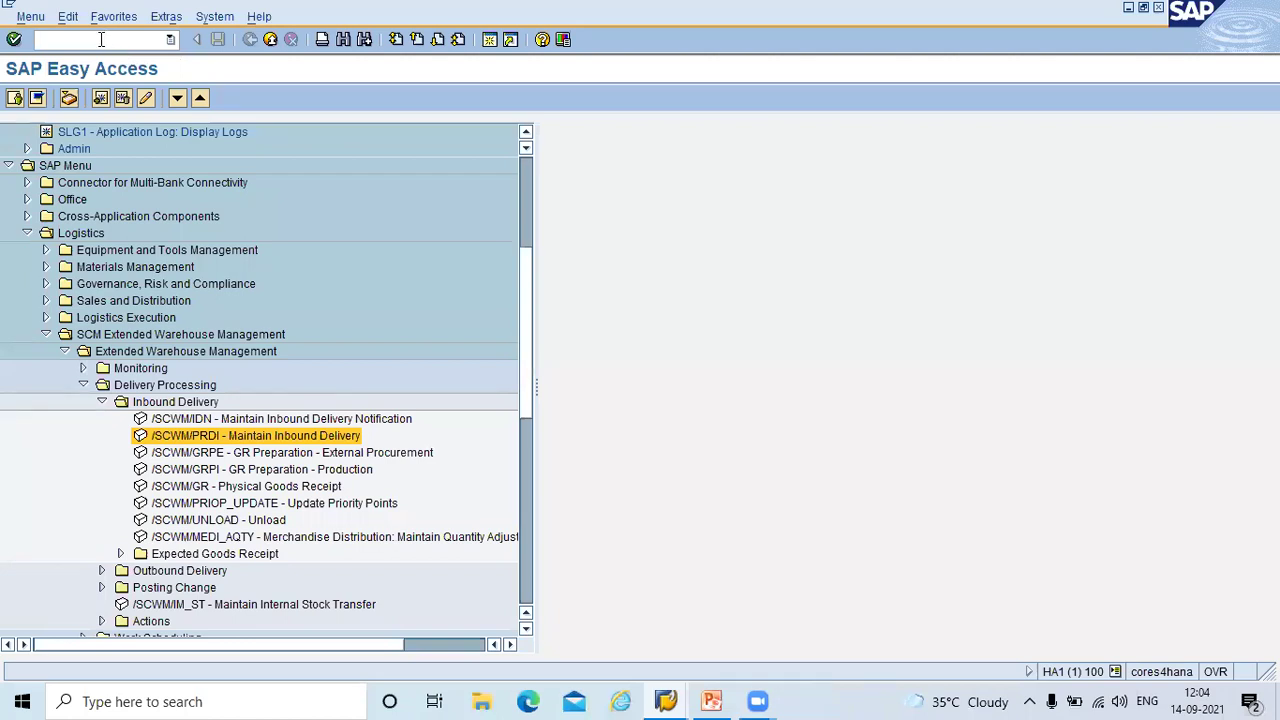
text(ME21N)
key(Return)
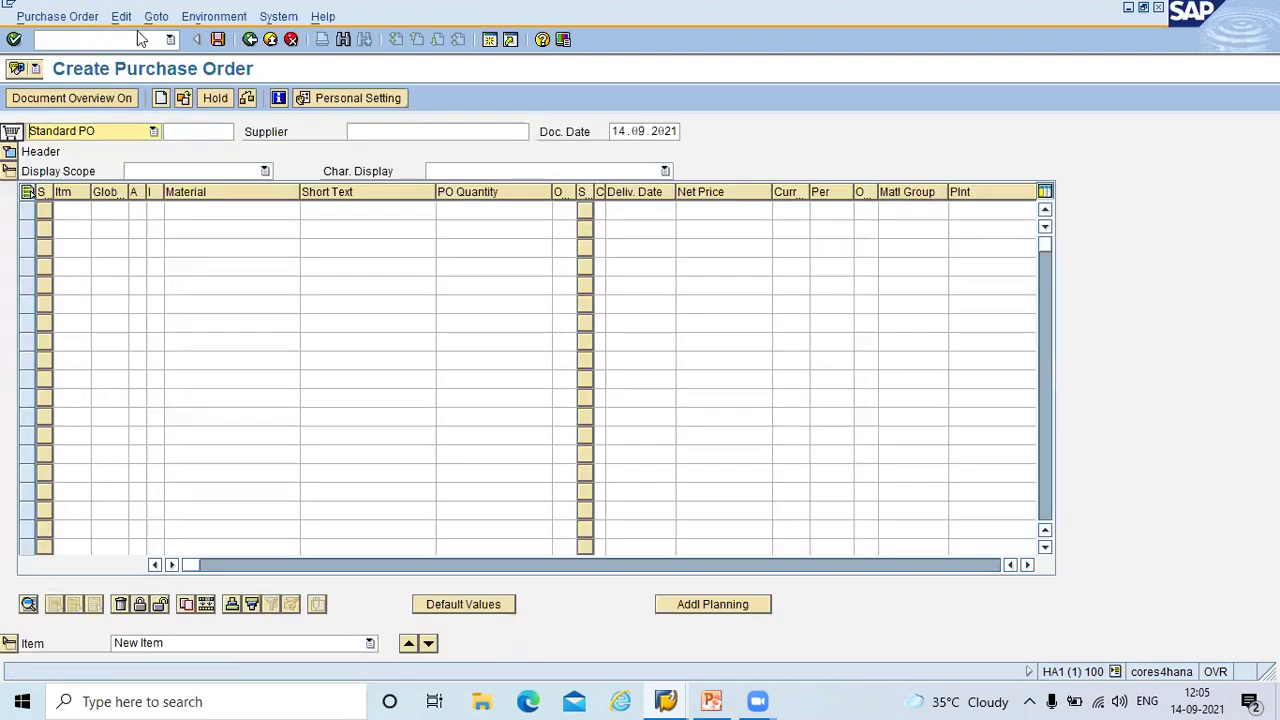
- Enter AAAAZZZZZZ as the supplier of the standard purchase order
click(420, 131)
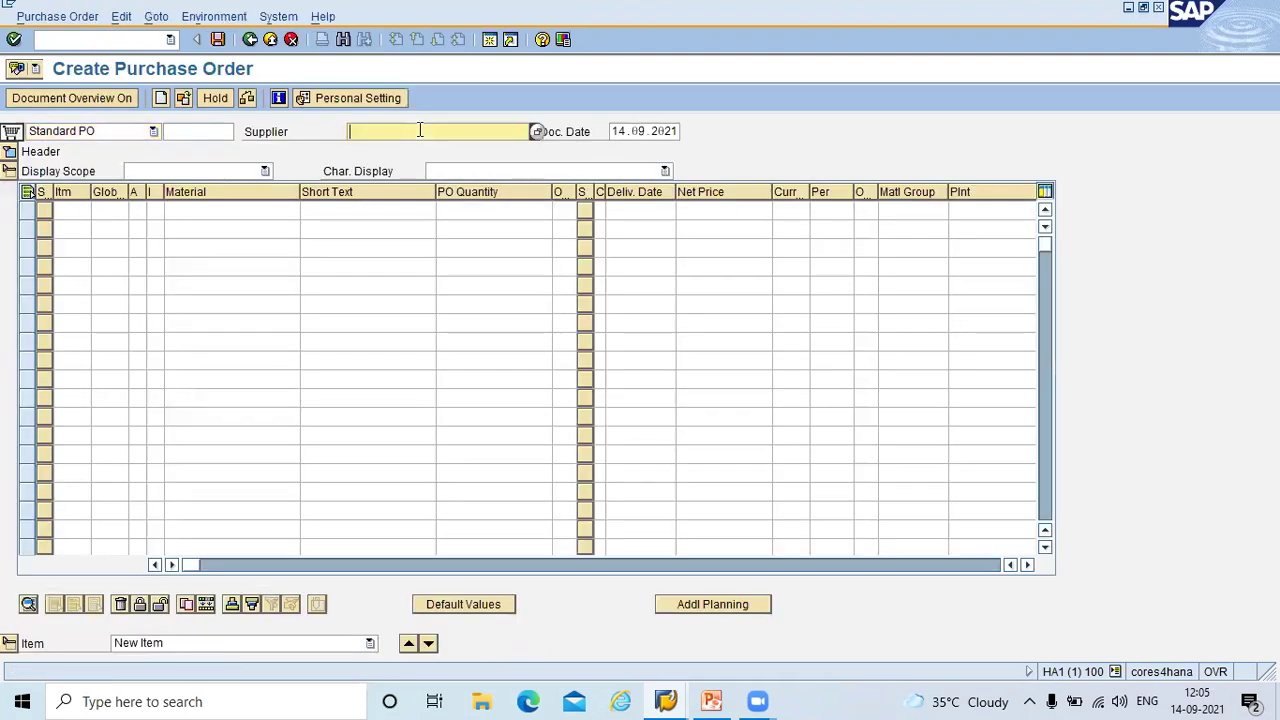
key(Return)
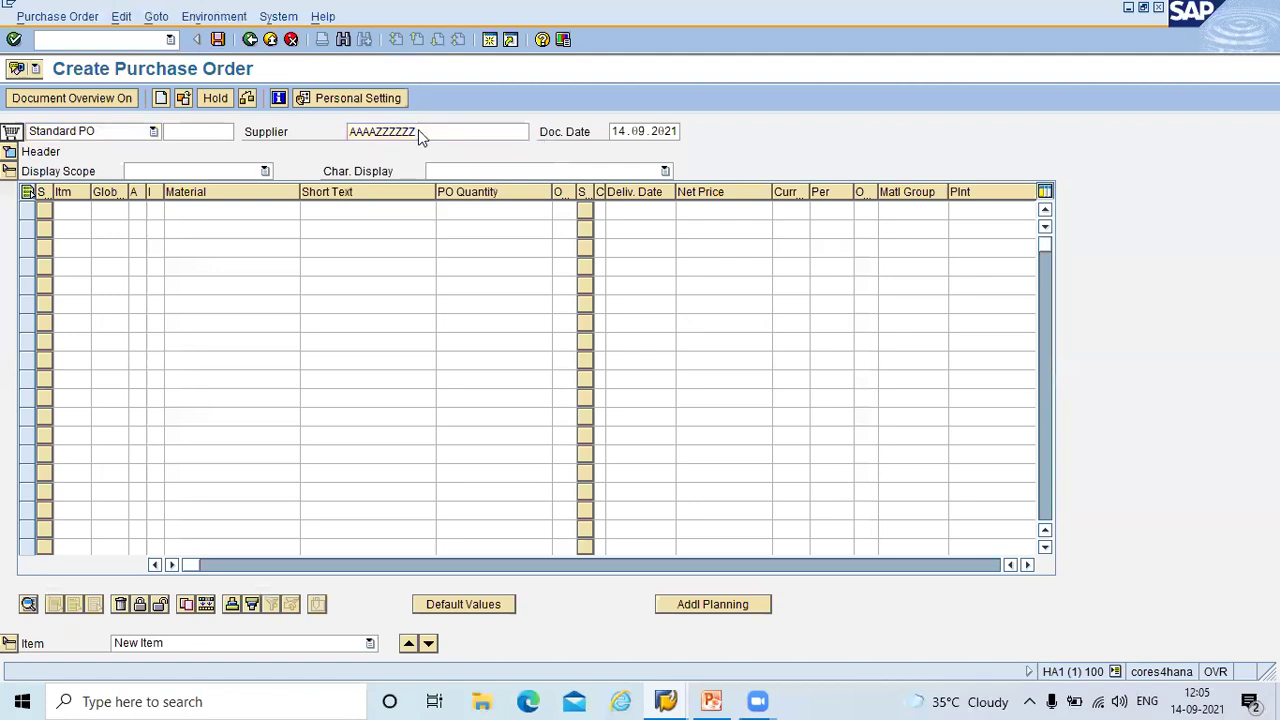
key(Return)
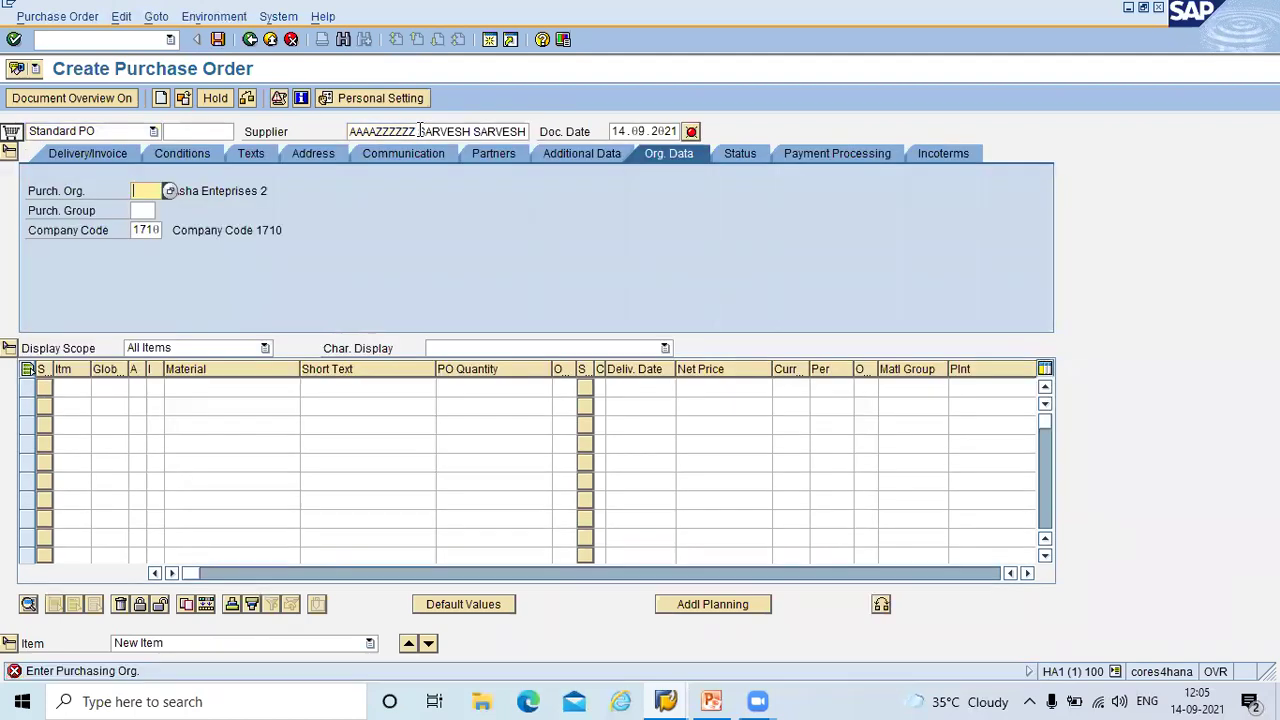
- Set the purchasing organization to Z111 and fill in the purchasing group with the previously used entry
key(Down)
key(Down)
key(Return)
key(Return)
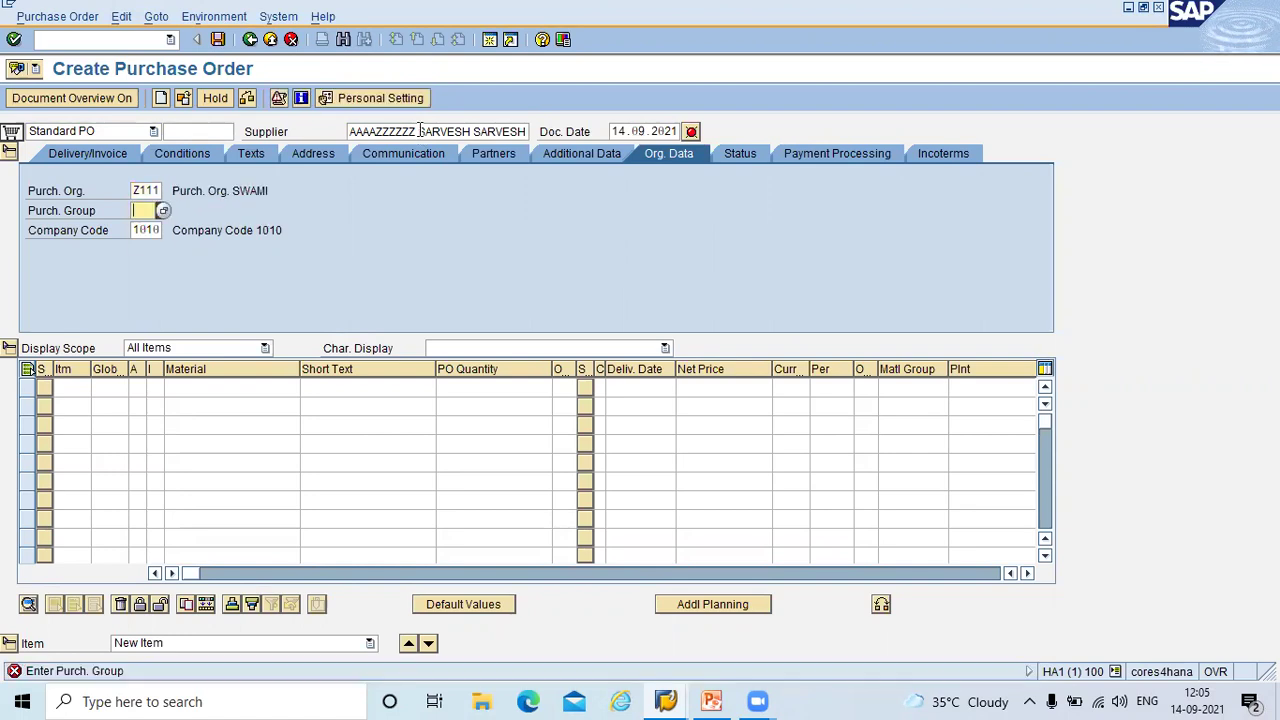
key(Down)
key(Return)
key(Return)
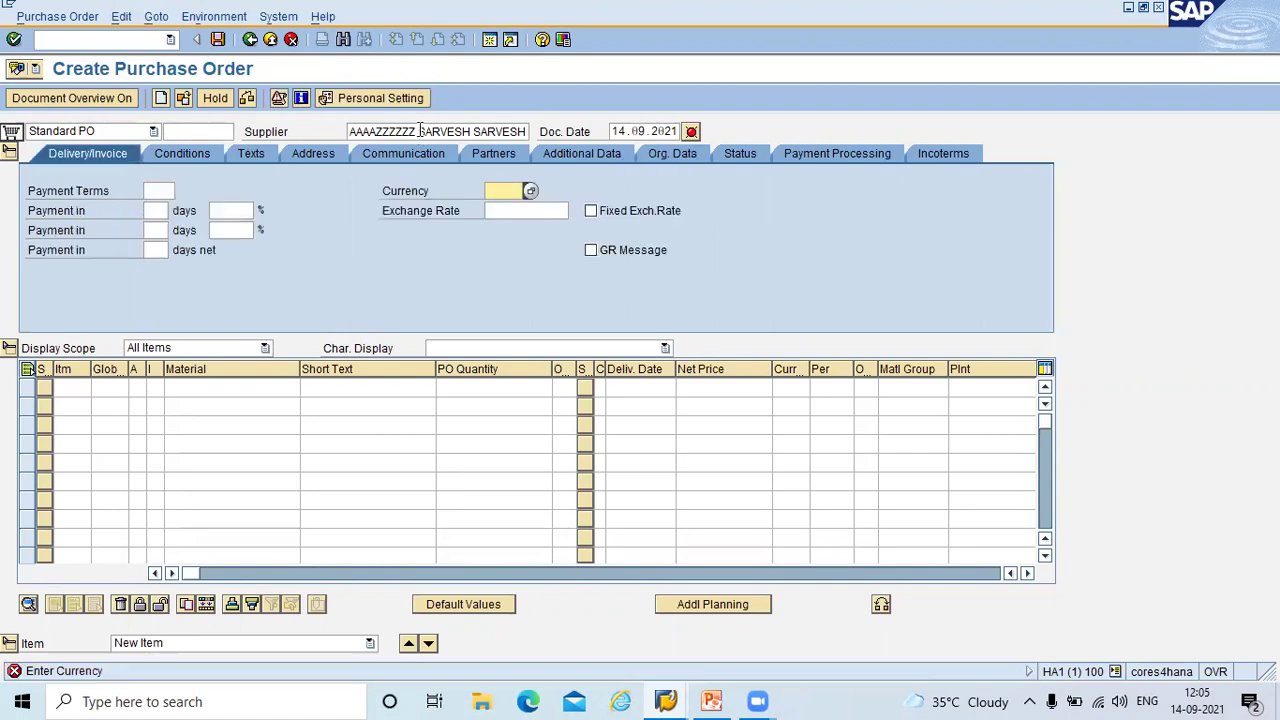
- Set the purchase order currency to EUR
key(Down)
key(Return)
key(Return)
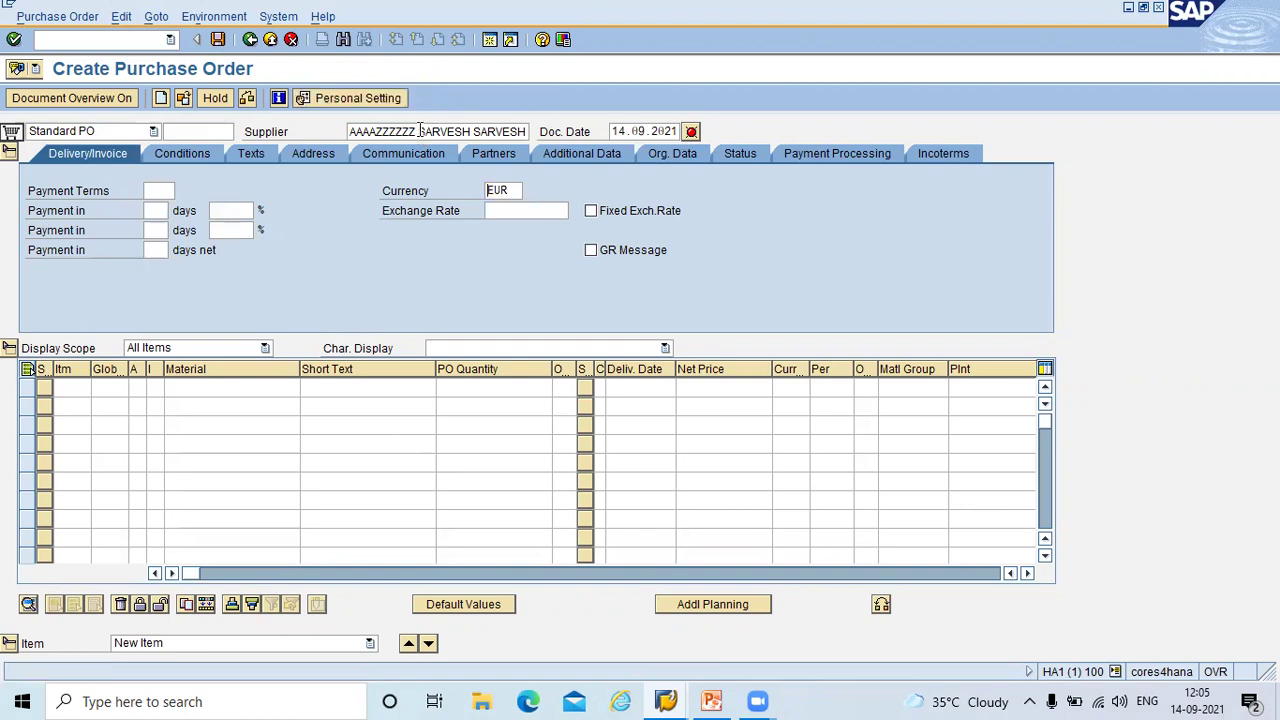
- Add a purchase order item for material 7 in plant Z111 with a quantity of 10
click(243, 388)
text(7)
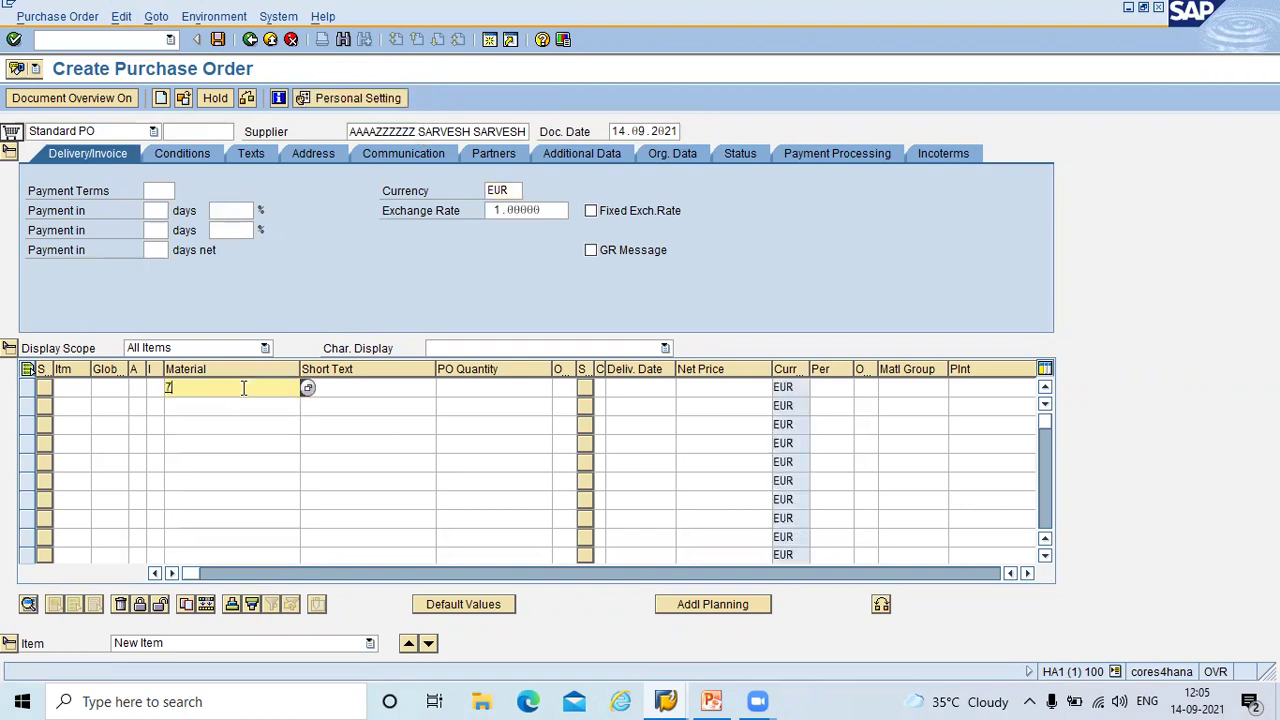
key(Return)
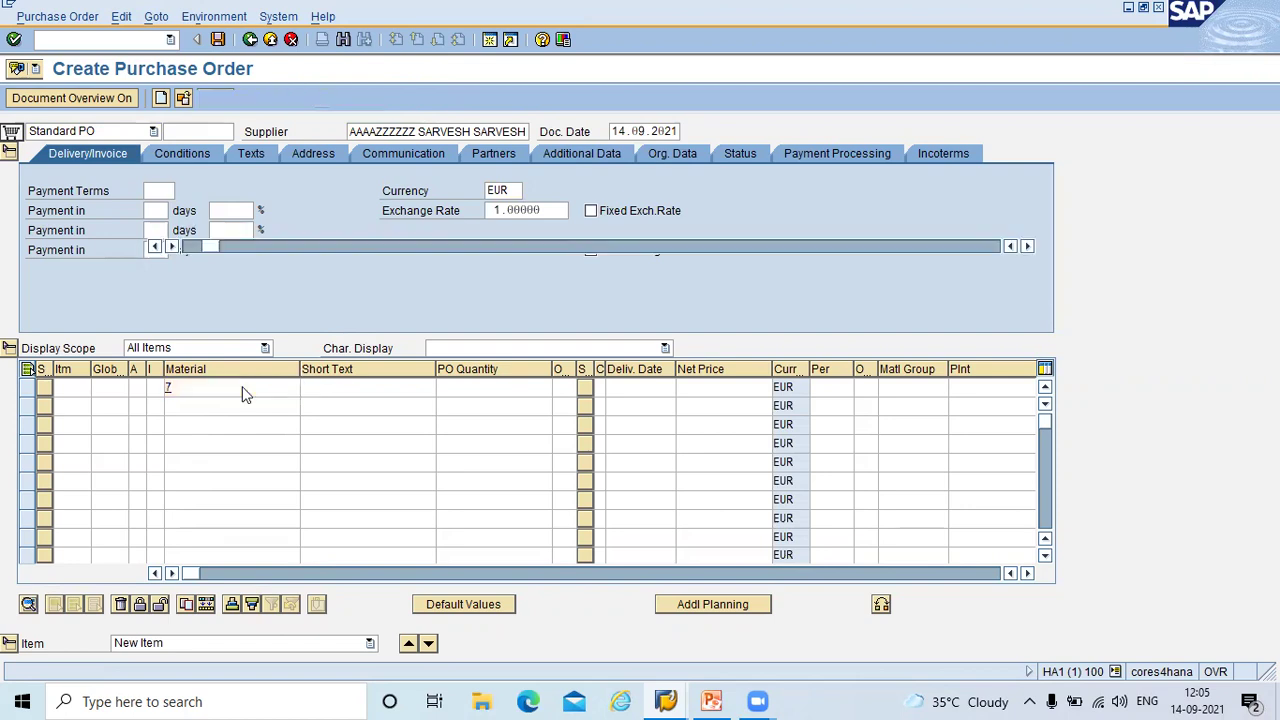
key(Down)
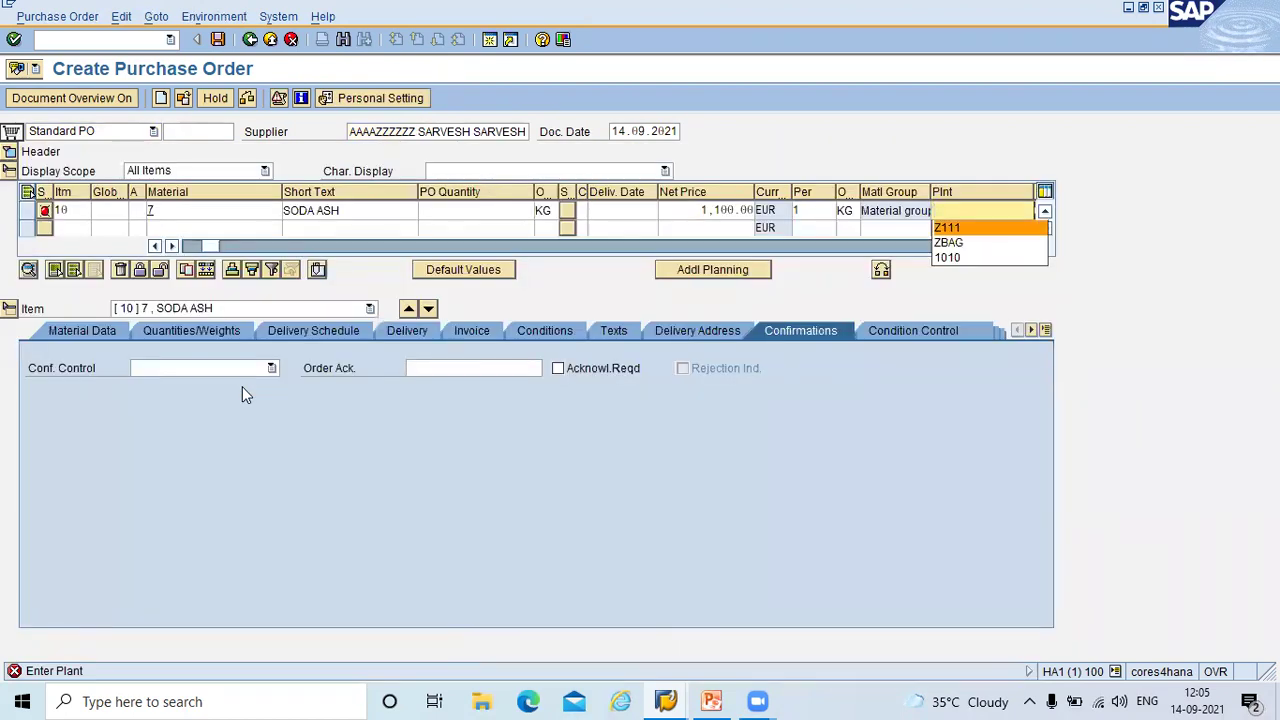
key(Return)
key(Return)
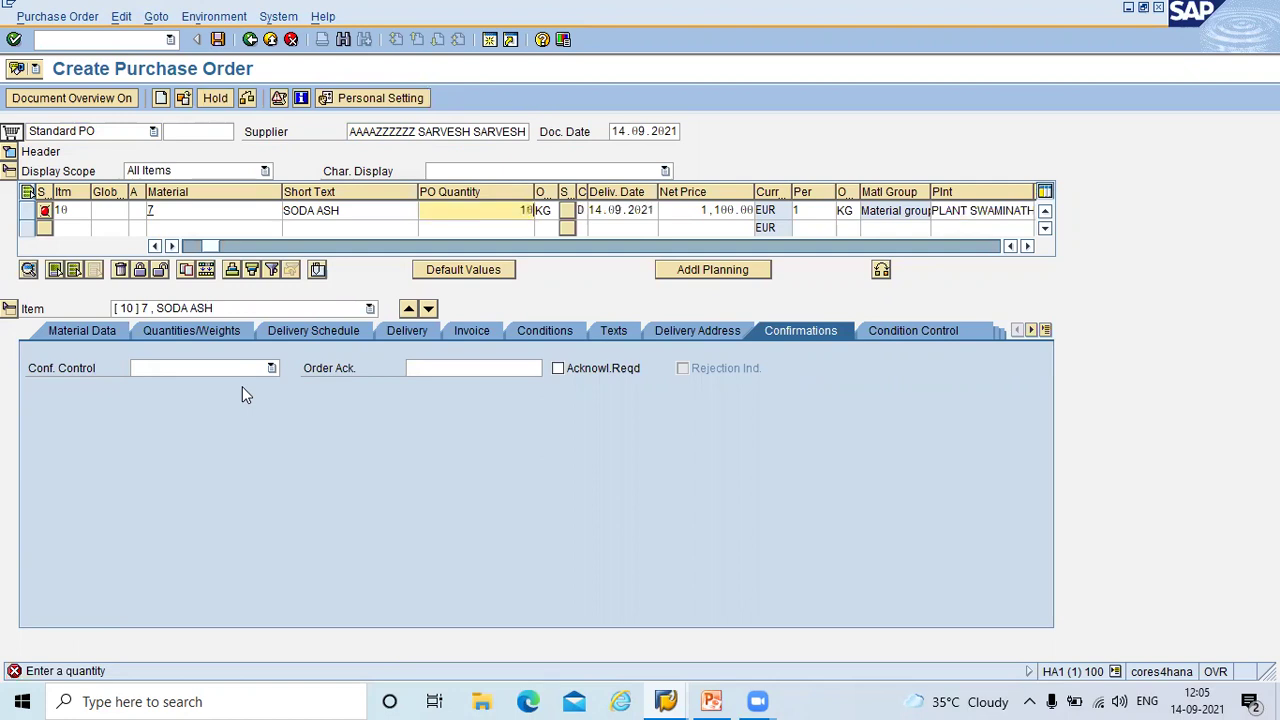
text(10)
key(Return)
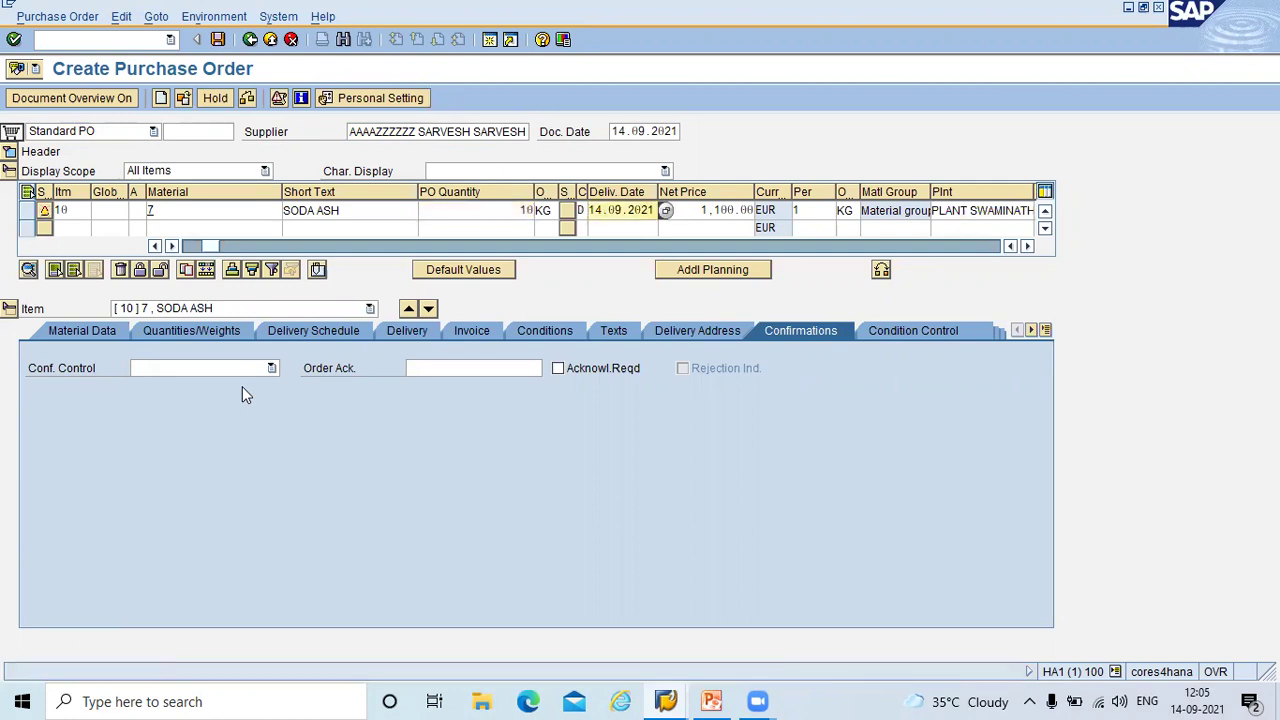
- Assign the suggested storage location beginning with STOR LOC ROH to the SODA ASH item
click(1029, 247)
click(790, 209)
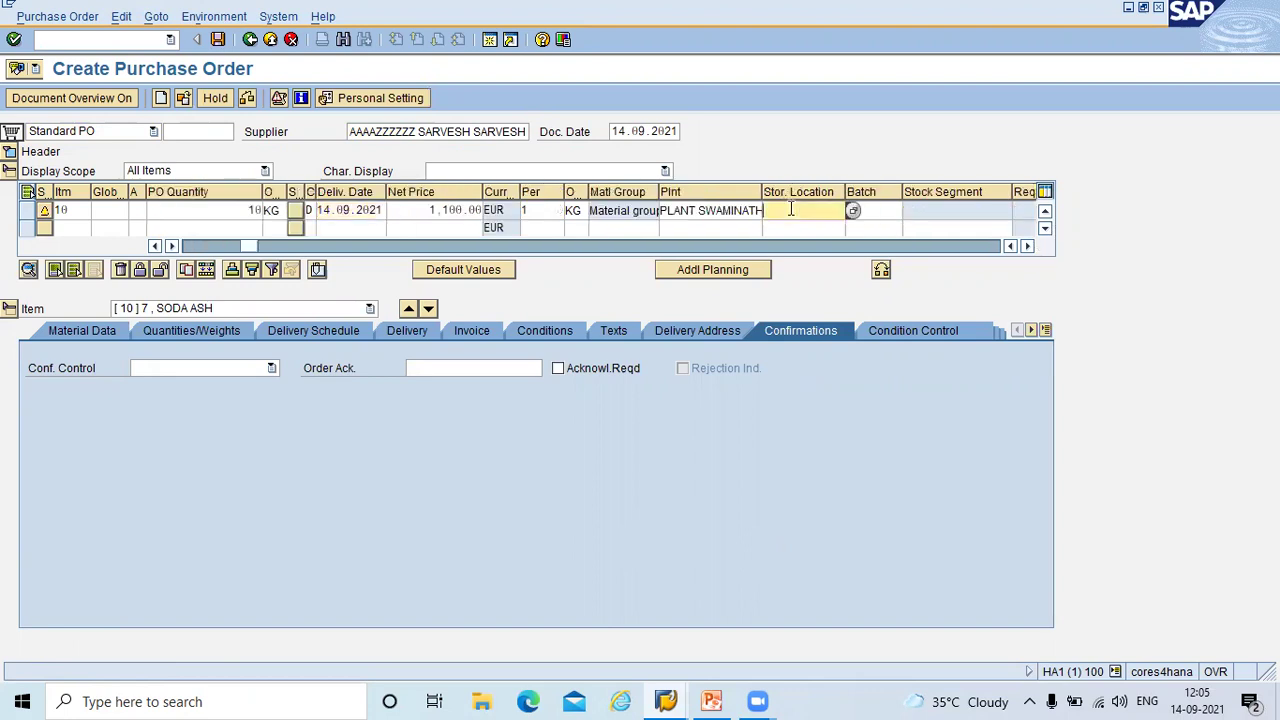
key(Down)
key(Return)
- Set the item's confirmation control to Inbound Delivery and save the purchase order
click(197, 368)
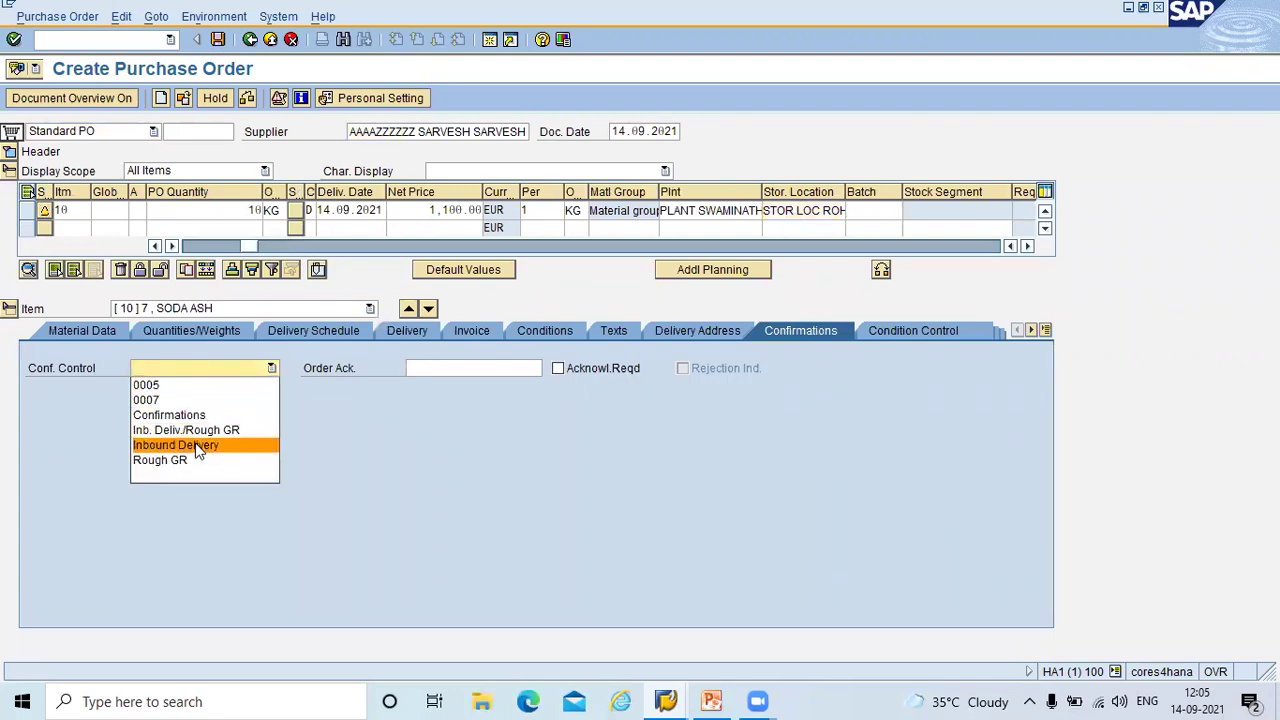
click(196, 445)
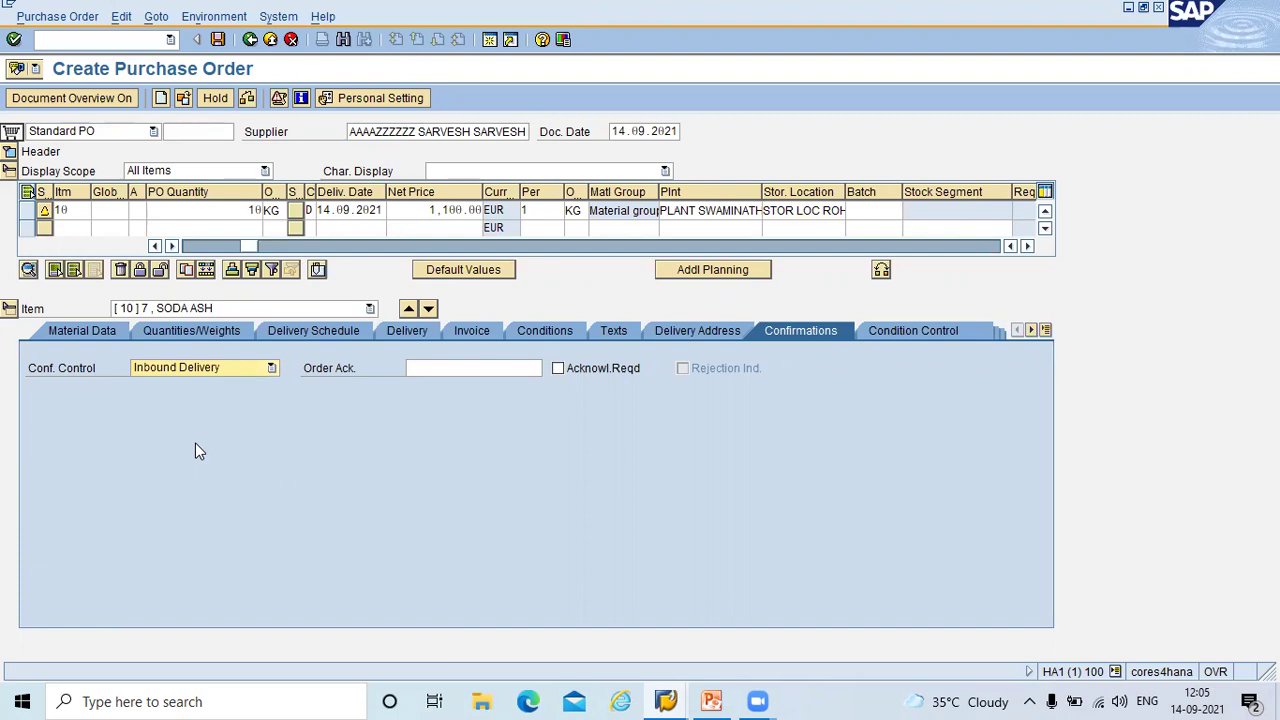
click(217, 40)
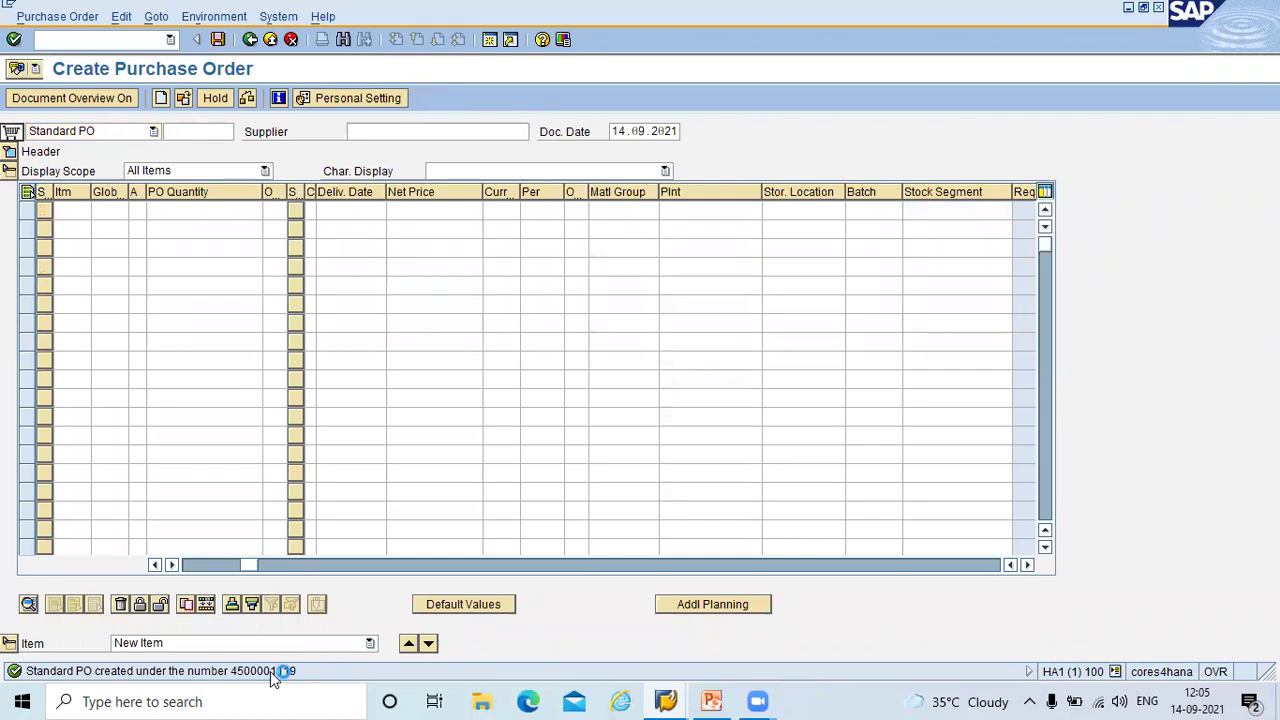
- Copy the new purchase order number from the details of the creation message and close the details window
double_click(270, 671)
double_click(461, 160)
key(ctrl+c)
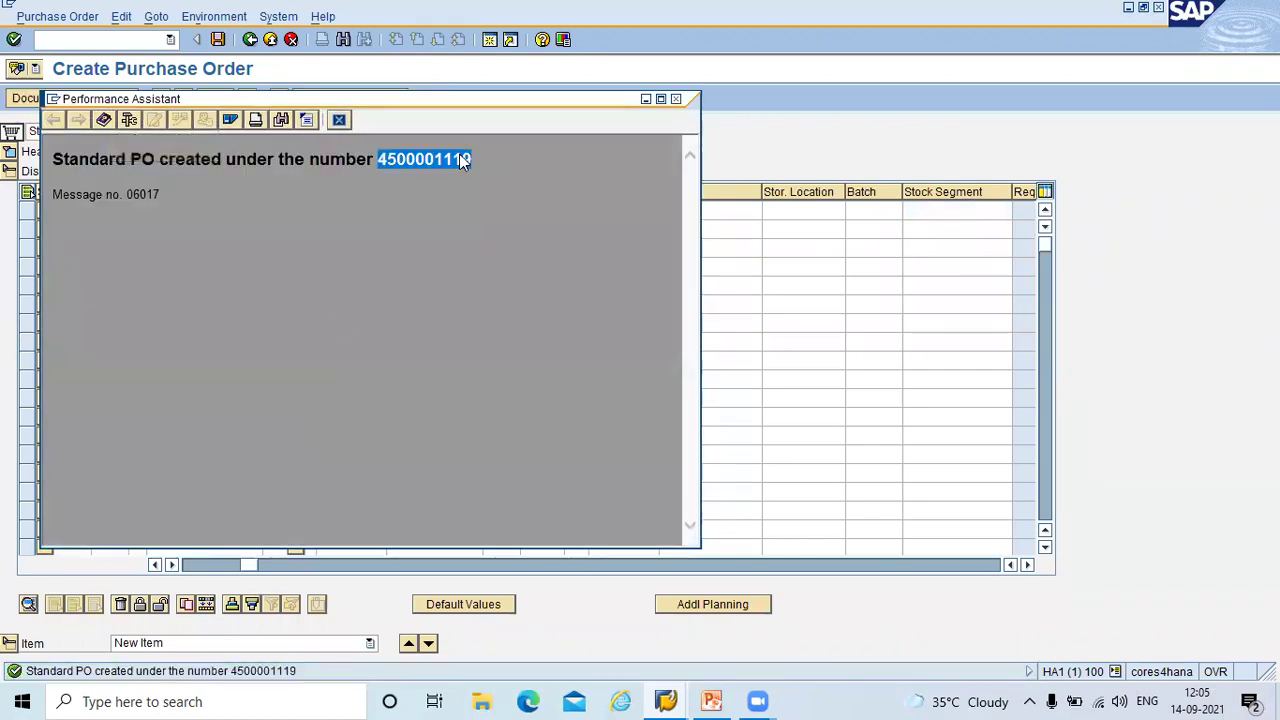
click(678, 100)
- Switch to PowerPoint and paste the purchase order number on a new line in the PO (S4 SYSTEM) box
click(712, 700)
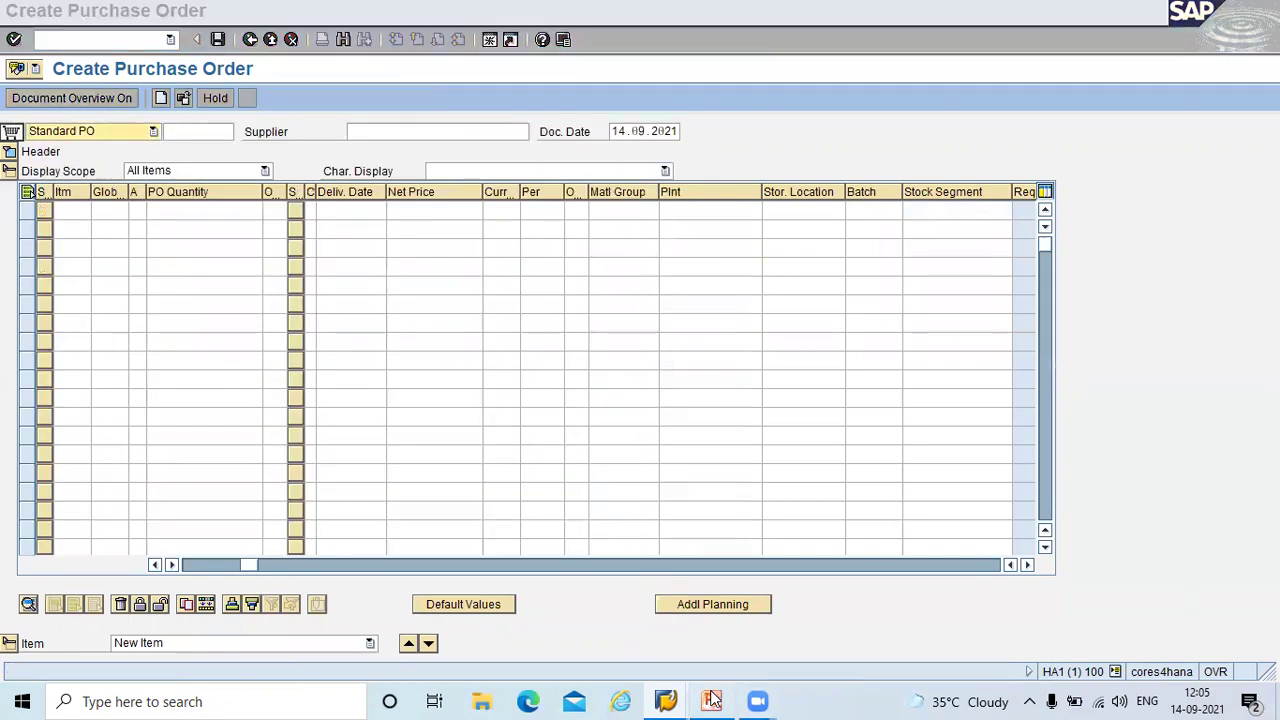
click(524, 342)
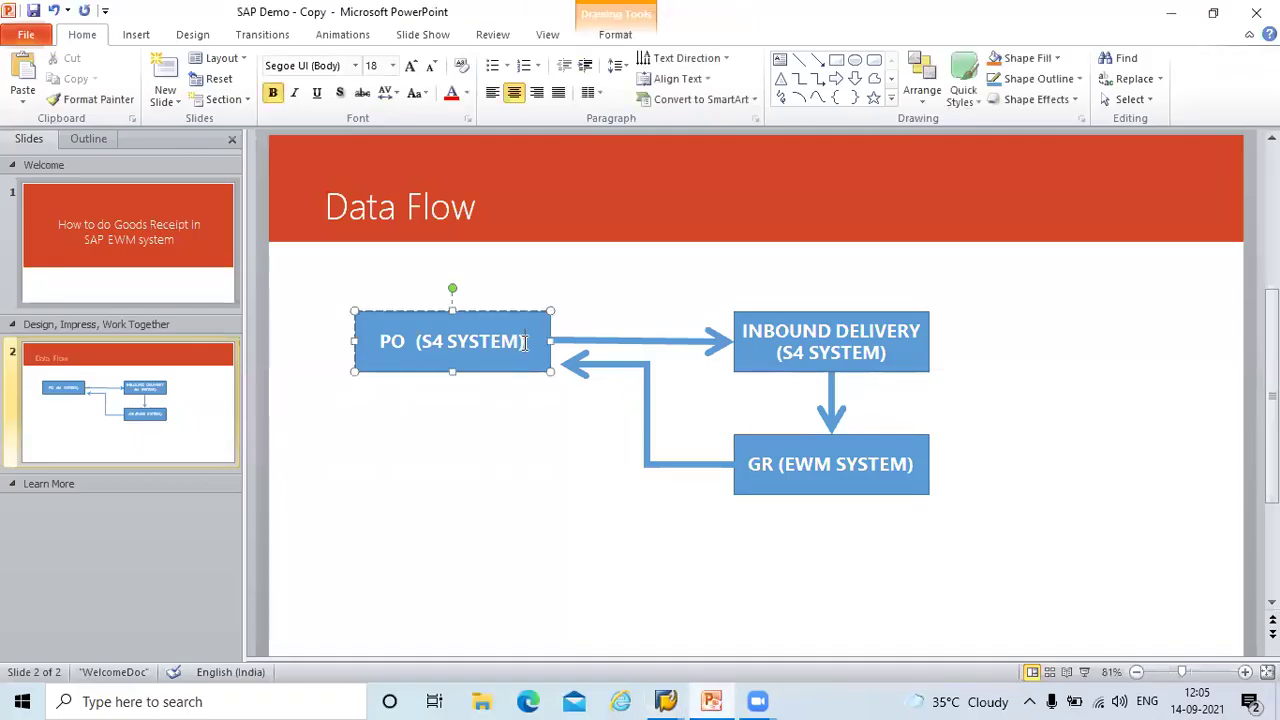
key(Return)
key(ctrl+v)
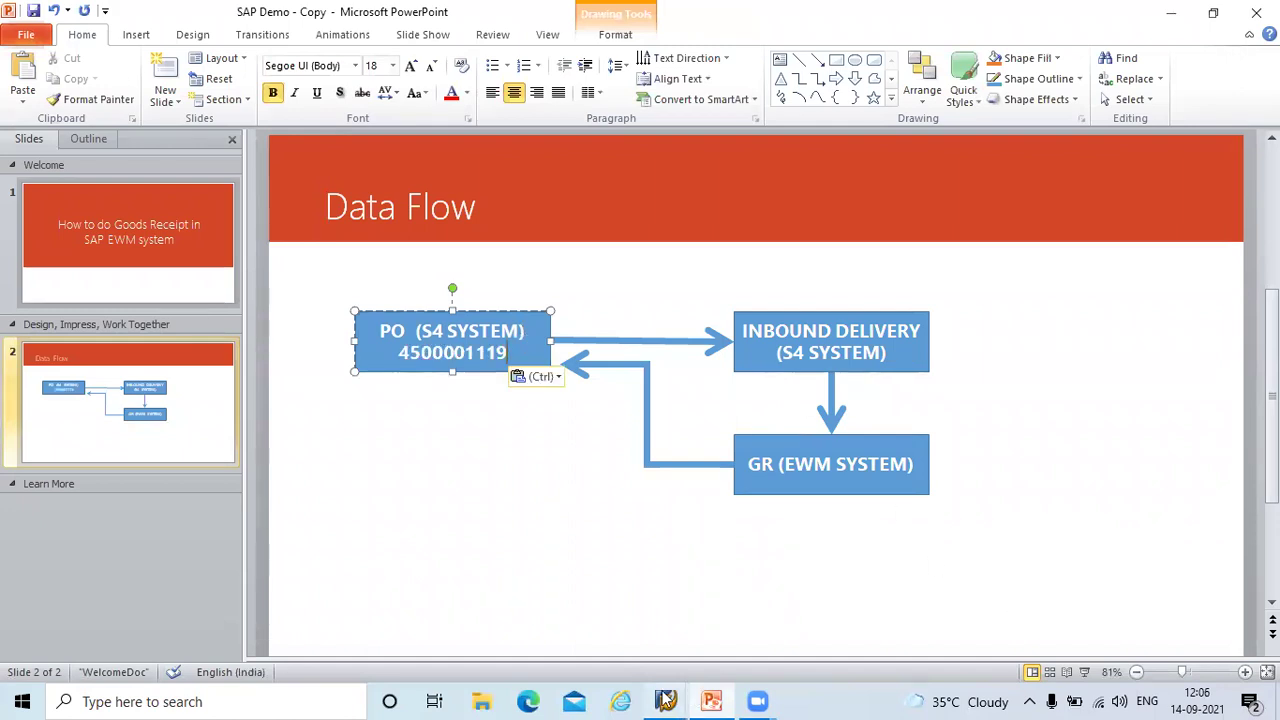
- Switch back to SAP and leave purchase order creation for the SAP Easy Access screen with /N
mouse_move(665, 700)
click(703, 643)
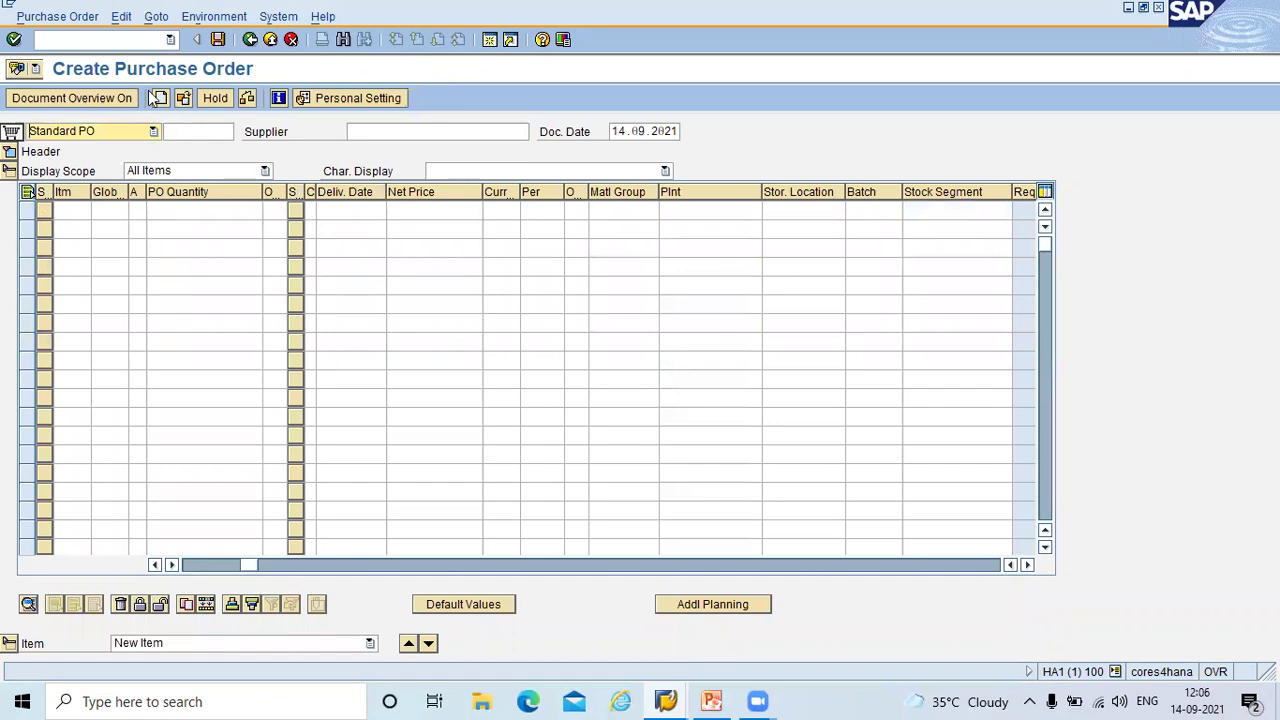
click(136, 39)
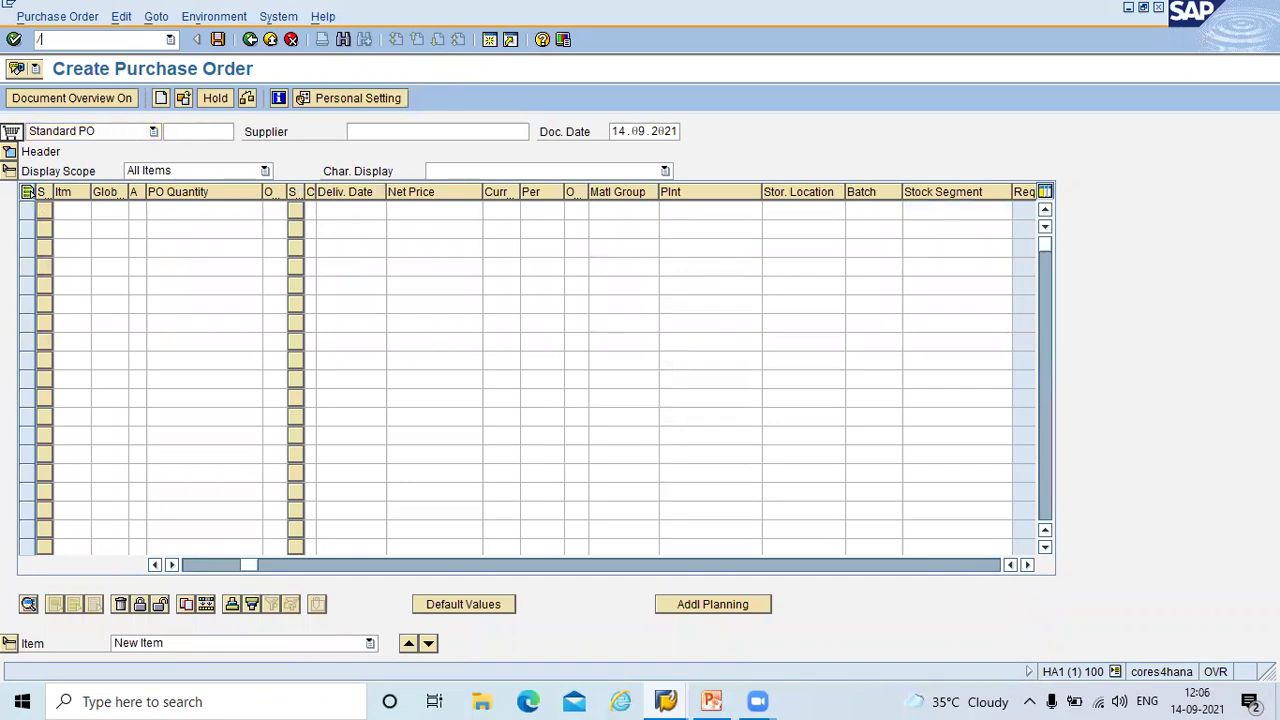
text(/N)
key(Return)
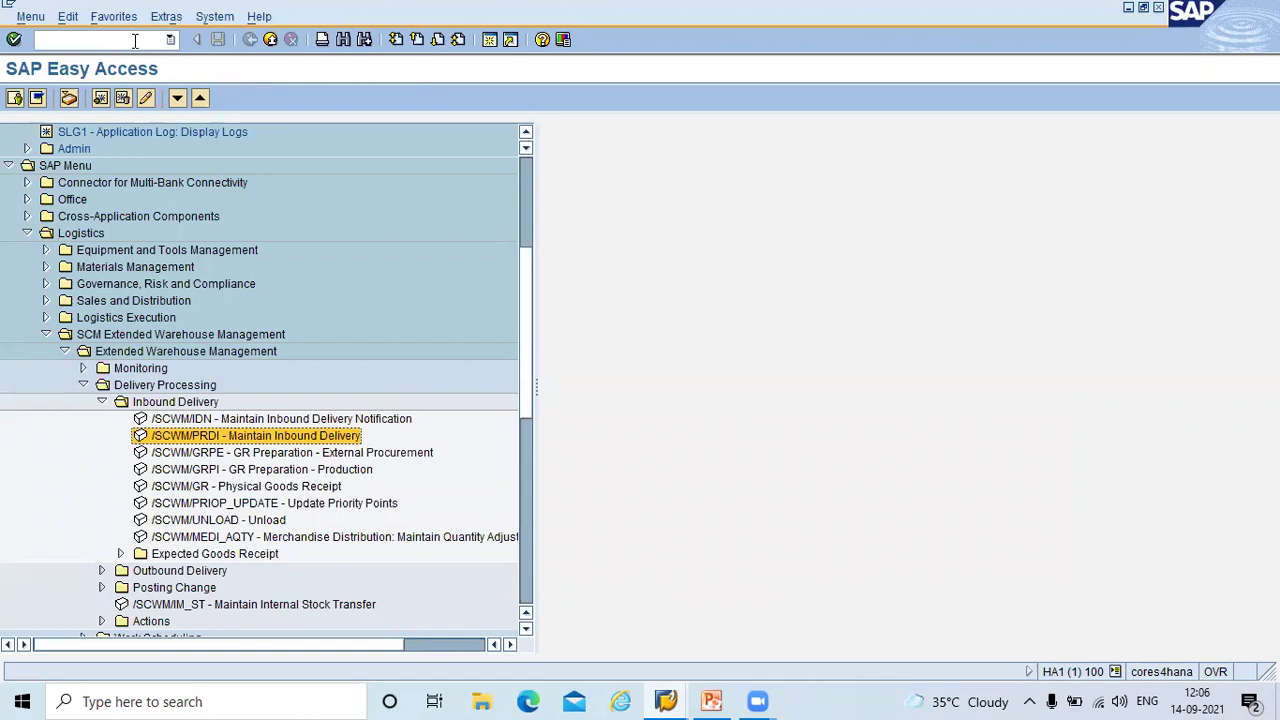
- Start transaction VL31N from SAP Easy Access for creating an inbound delivery
click(664, 700)
click(713, 643)
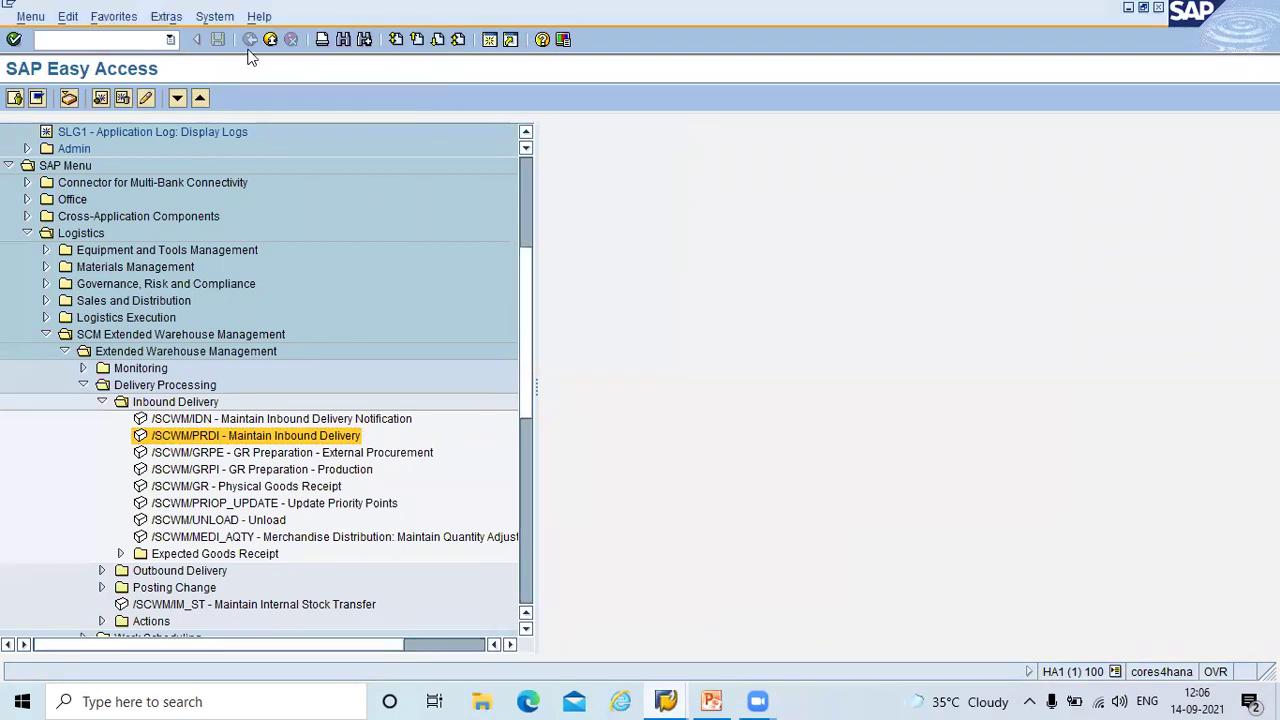
click(99, 39)
text(VL)
text(31N)
key(Return)
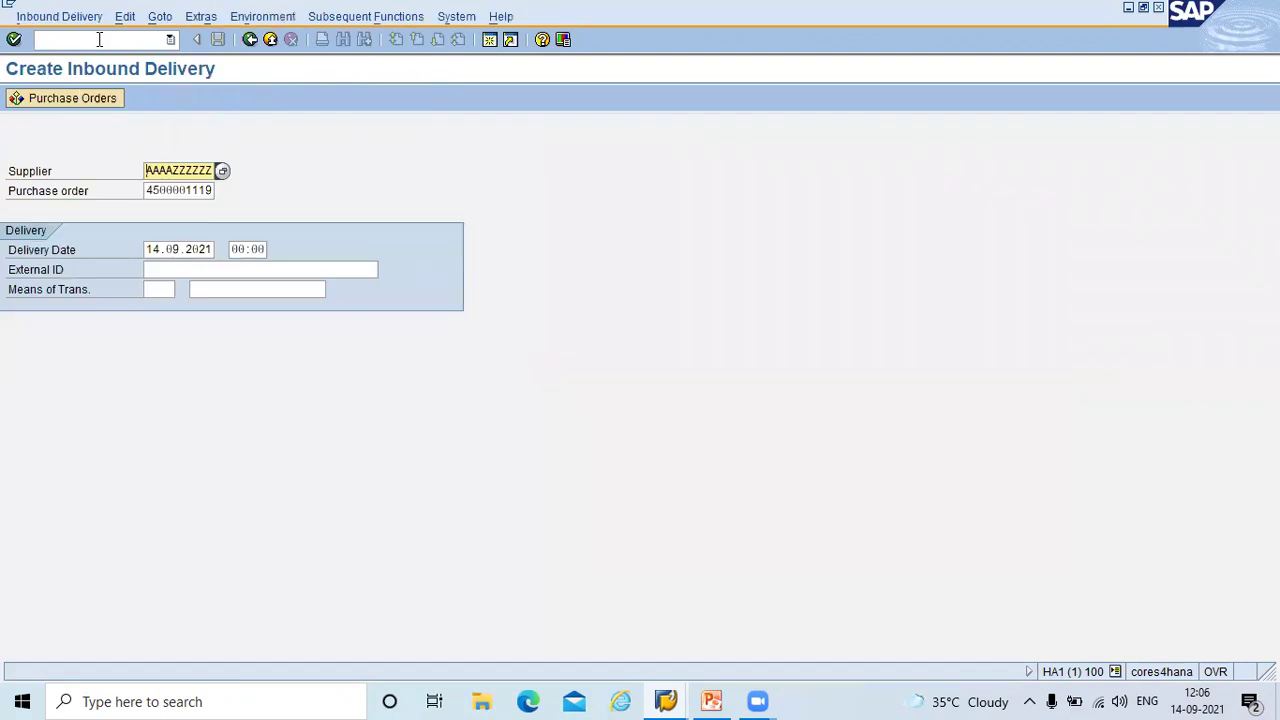
- Paste the purchase order number as the external ID, continue to the delivery overview and save the inbound delivery
click(157, 271)
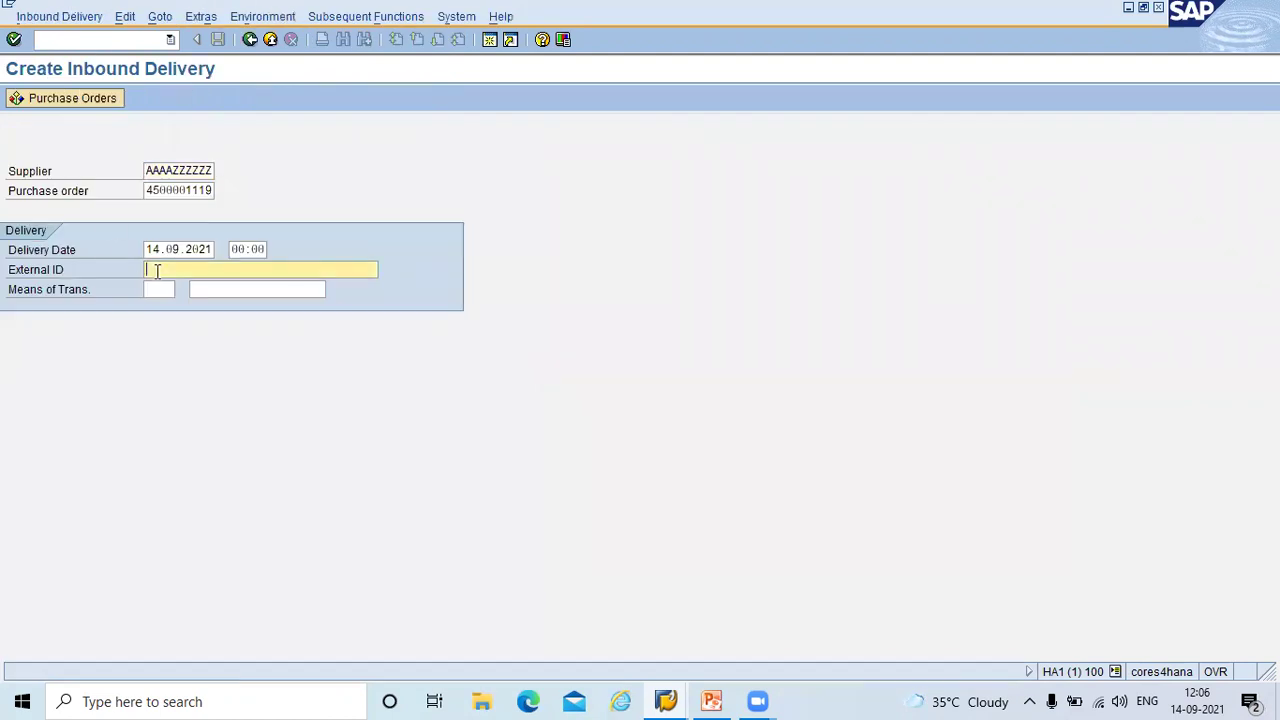
key(ctrl+v)
key(Return)
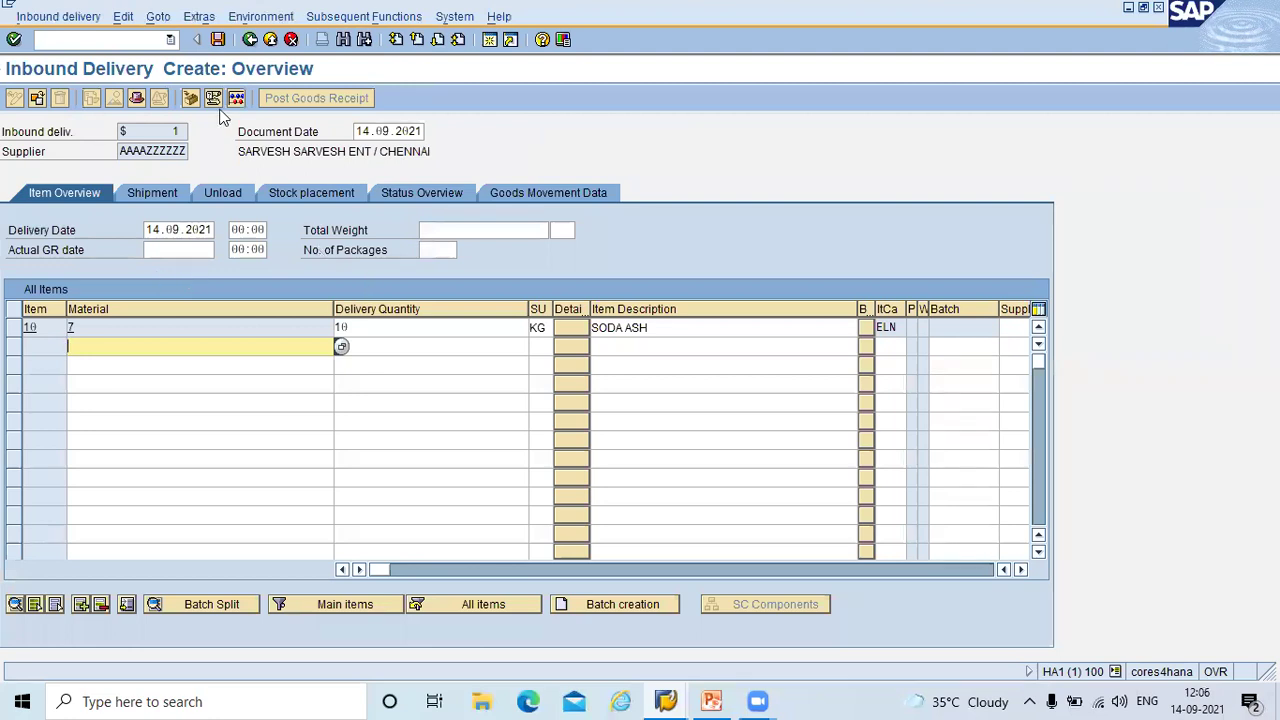
click(218, 40)
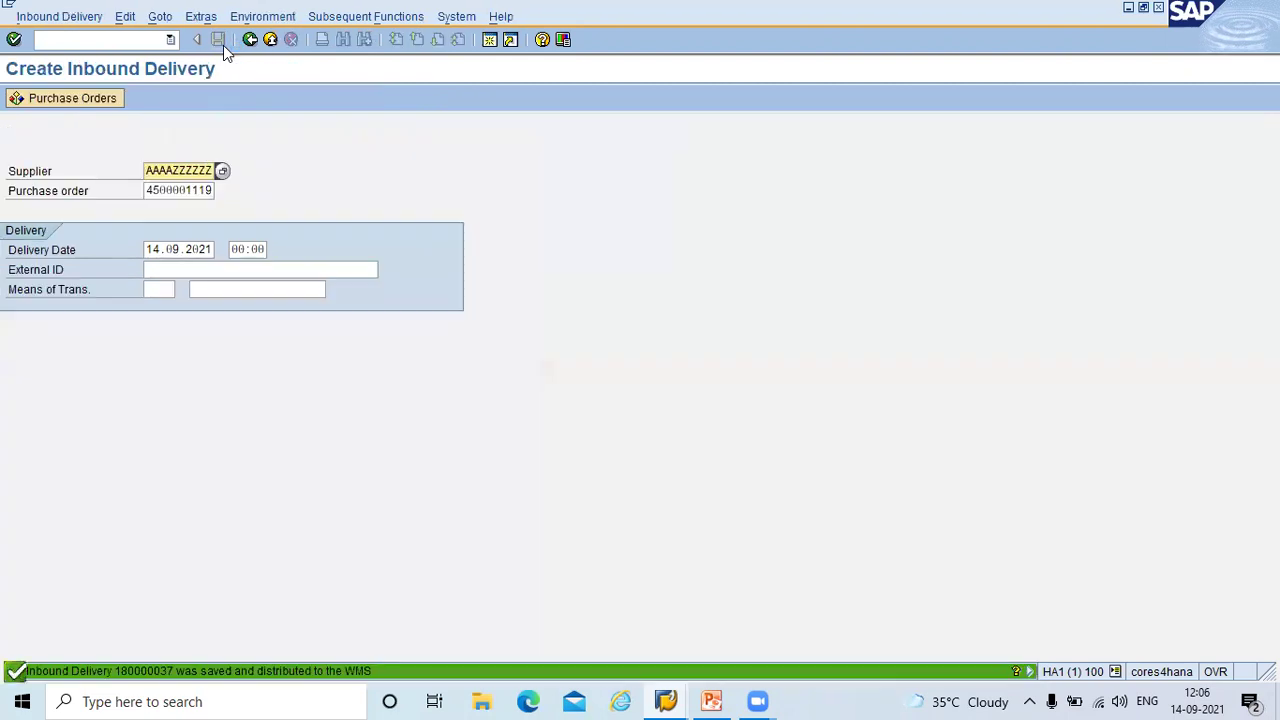
- Open the details of the save message and copy the inbound delivery number
click(142, 672)
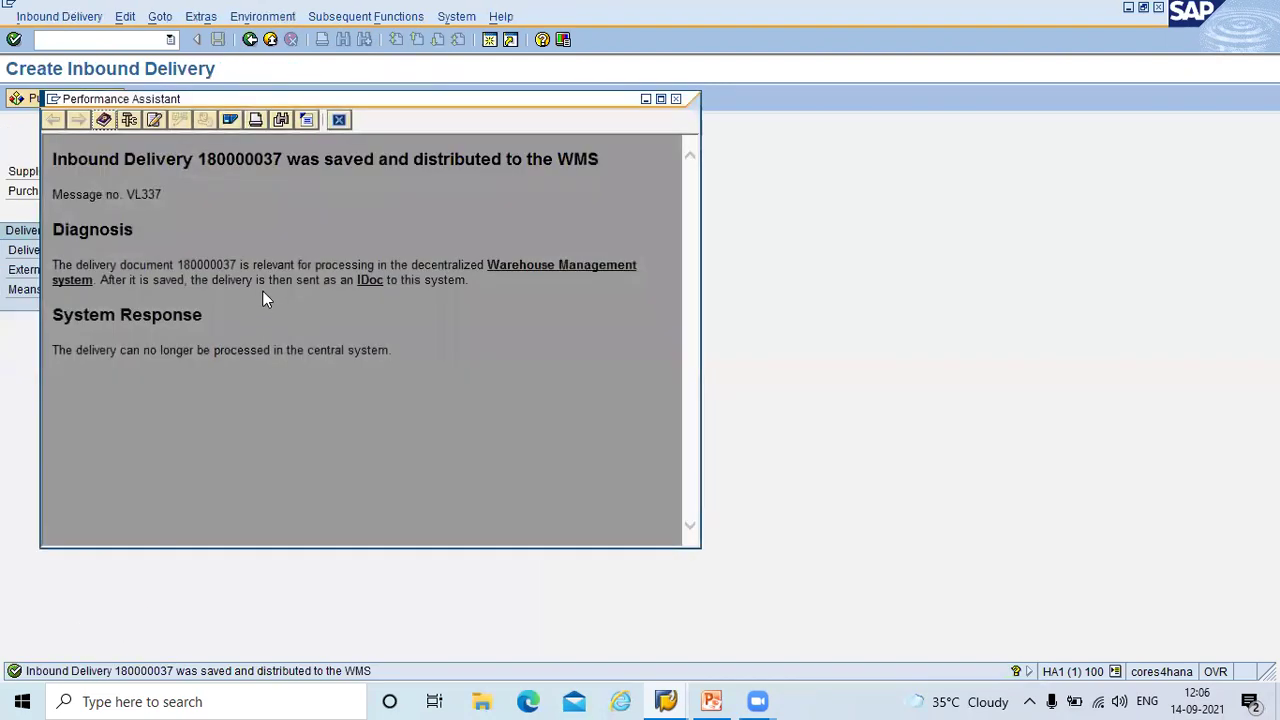
double_click(257, 158)
key(ctrl+c)
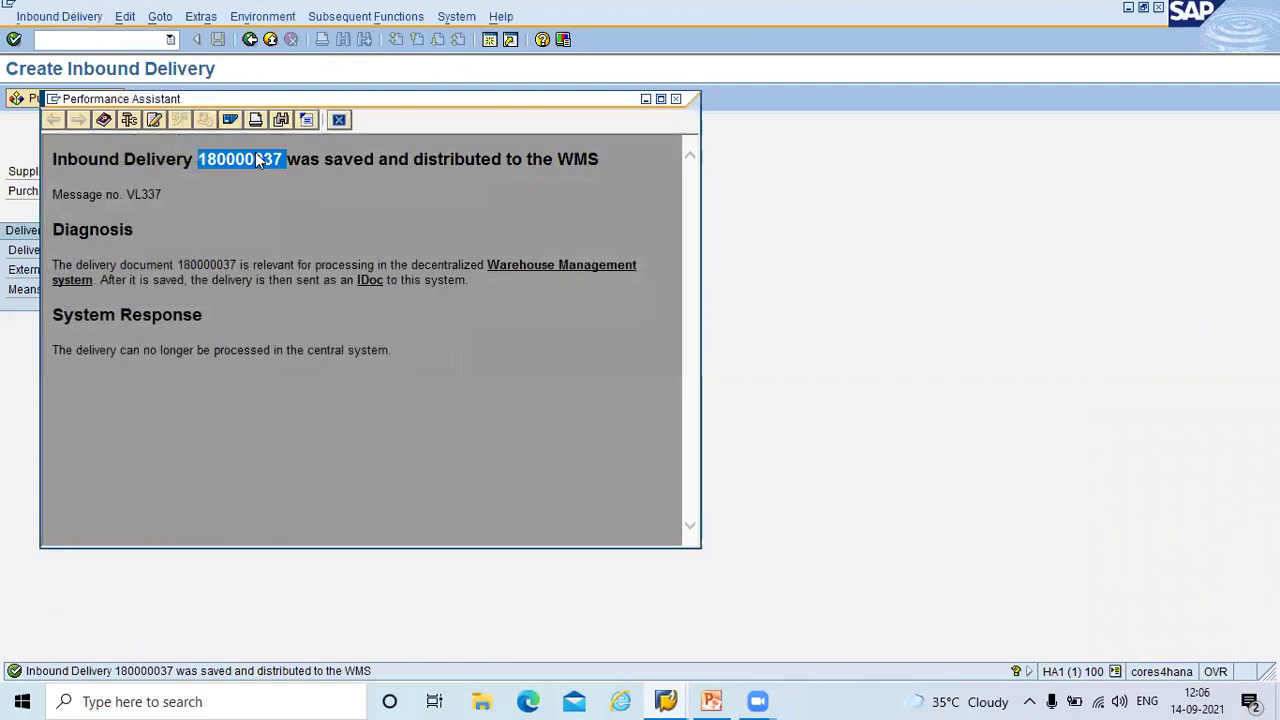
- Switch to the PowerPoint Data Flow slide, enlarge the Inbound Delivery box upward and paste the delivery number on a new line below its text
click(711, 701)
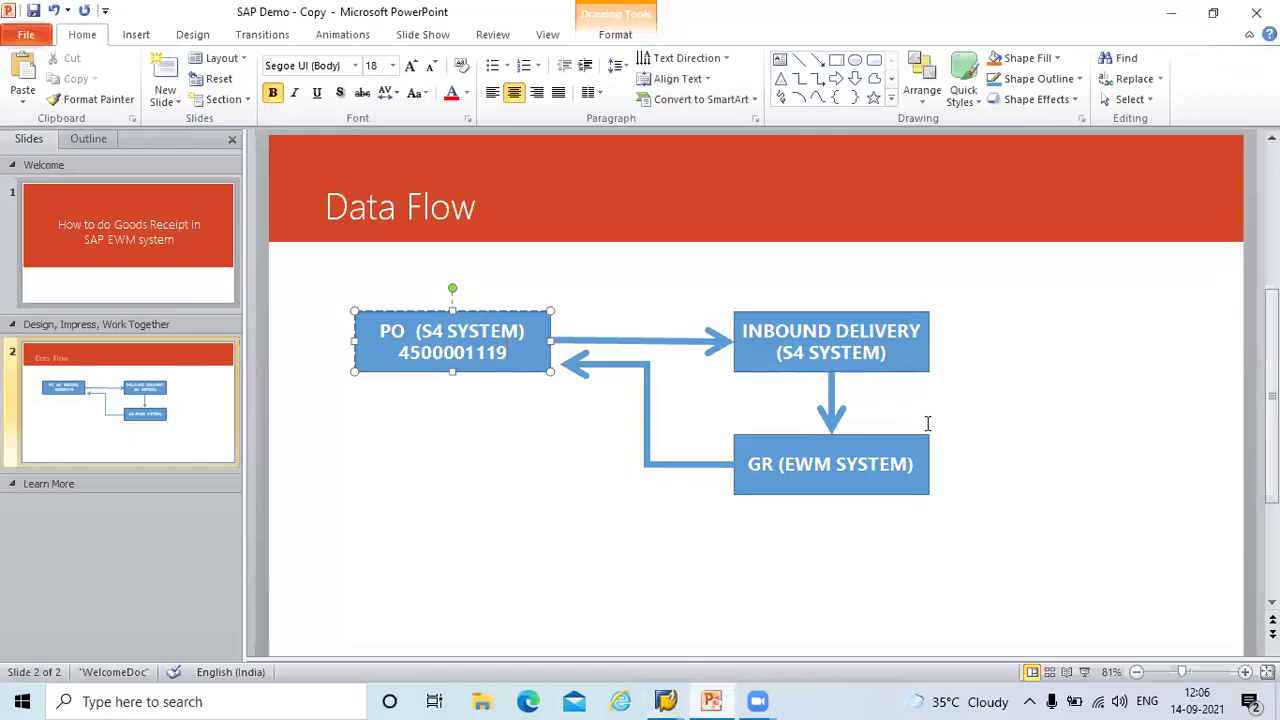
click(885, 352)
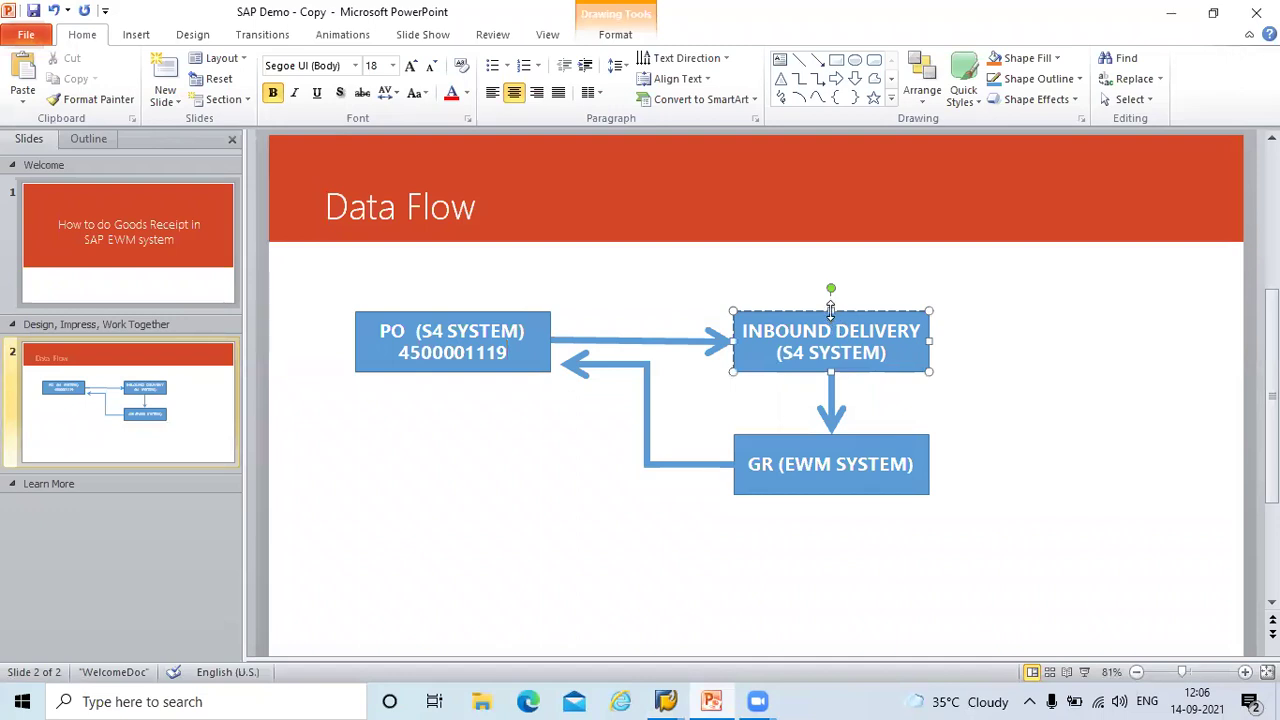
drag(831, 311, 830, 275)
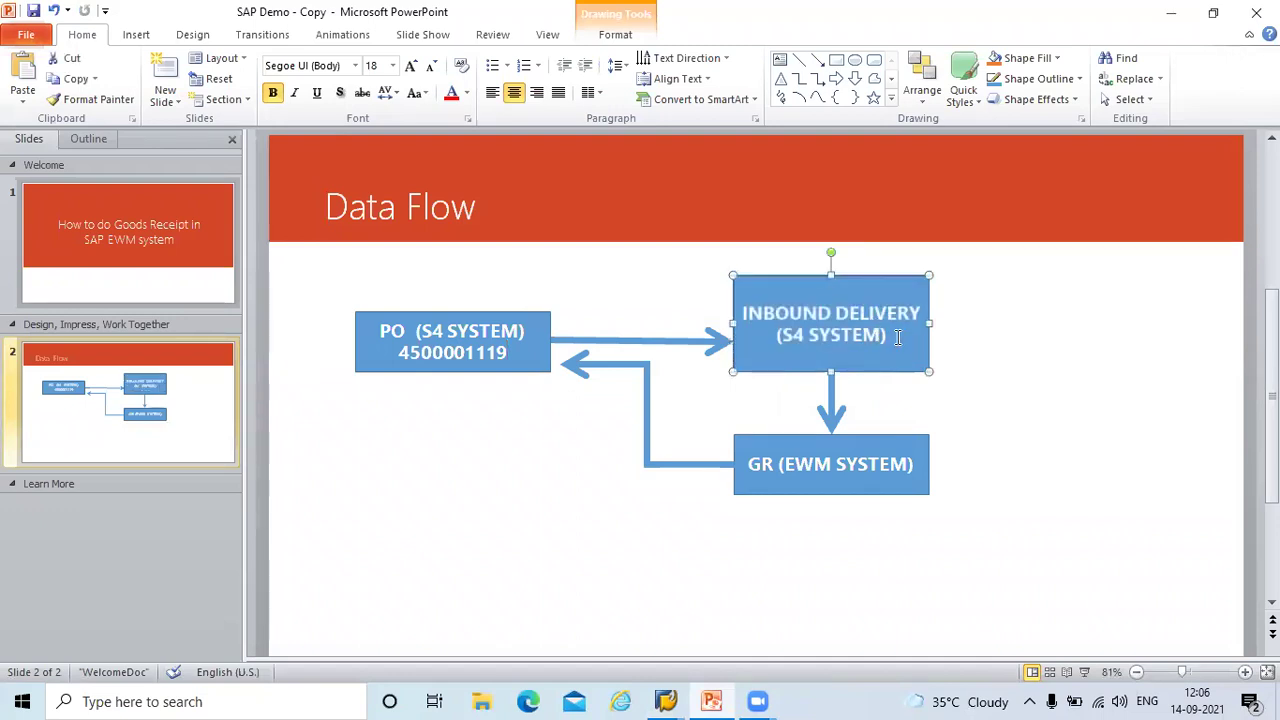
click(898, 337)
key(Return)
key(ctrl+v)
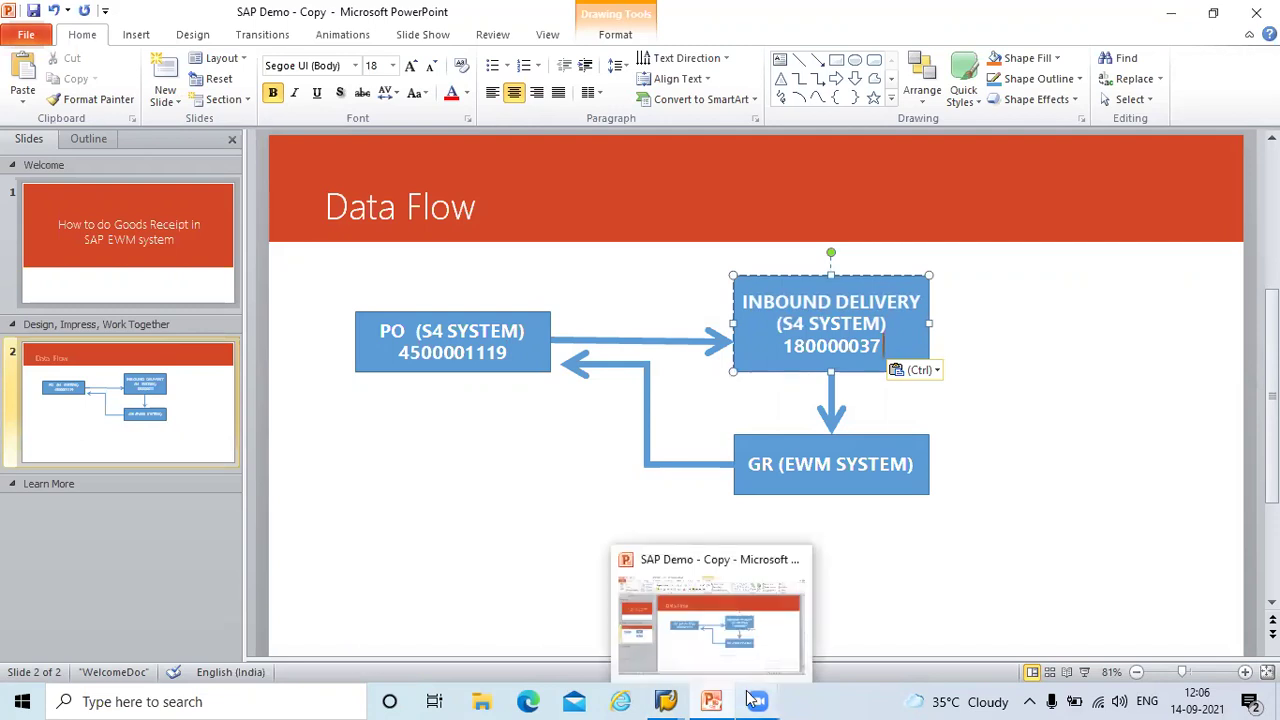
- Switch back to SAP, close the Performance Assistant message and leave Create Inbound Delivery for the SAP Easy Access screen
mouse_move(666, 700)
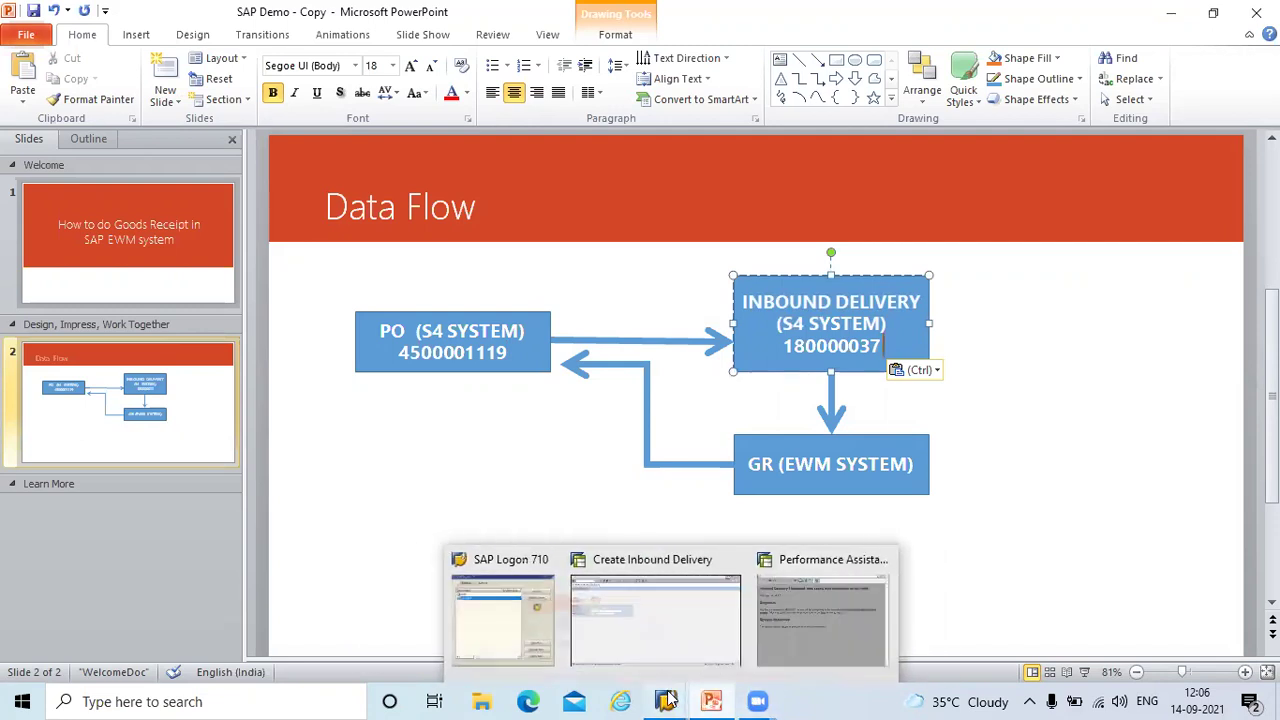
click(666, 640)
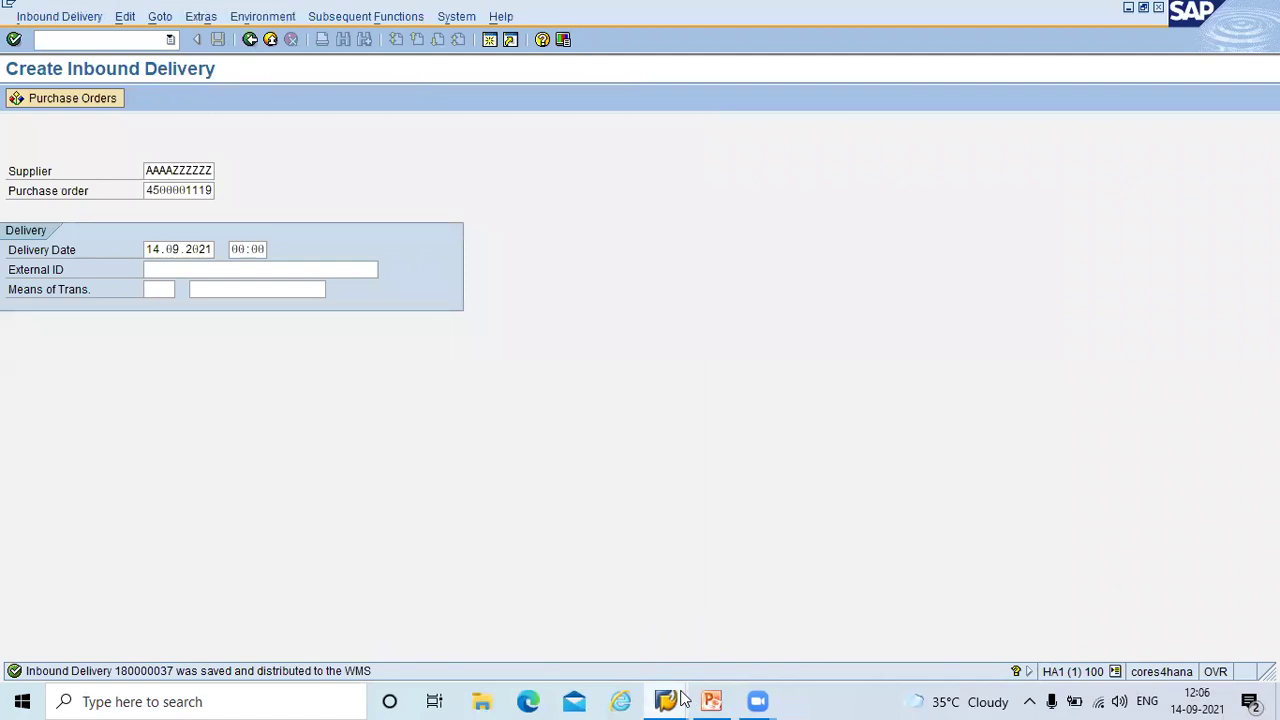
mouse_move(666, 700)
click(798, 645)
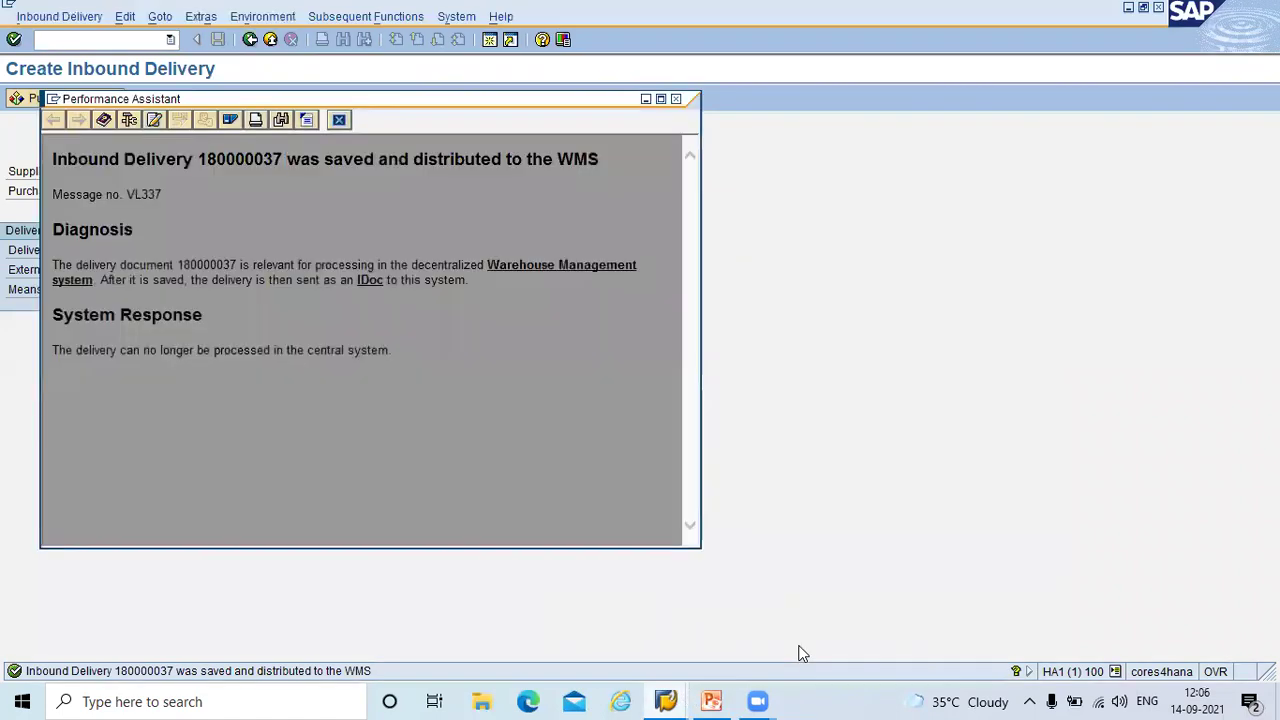
click(677, 100)
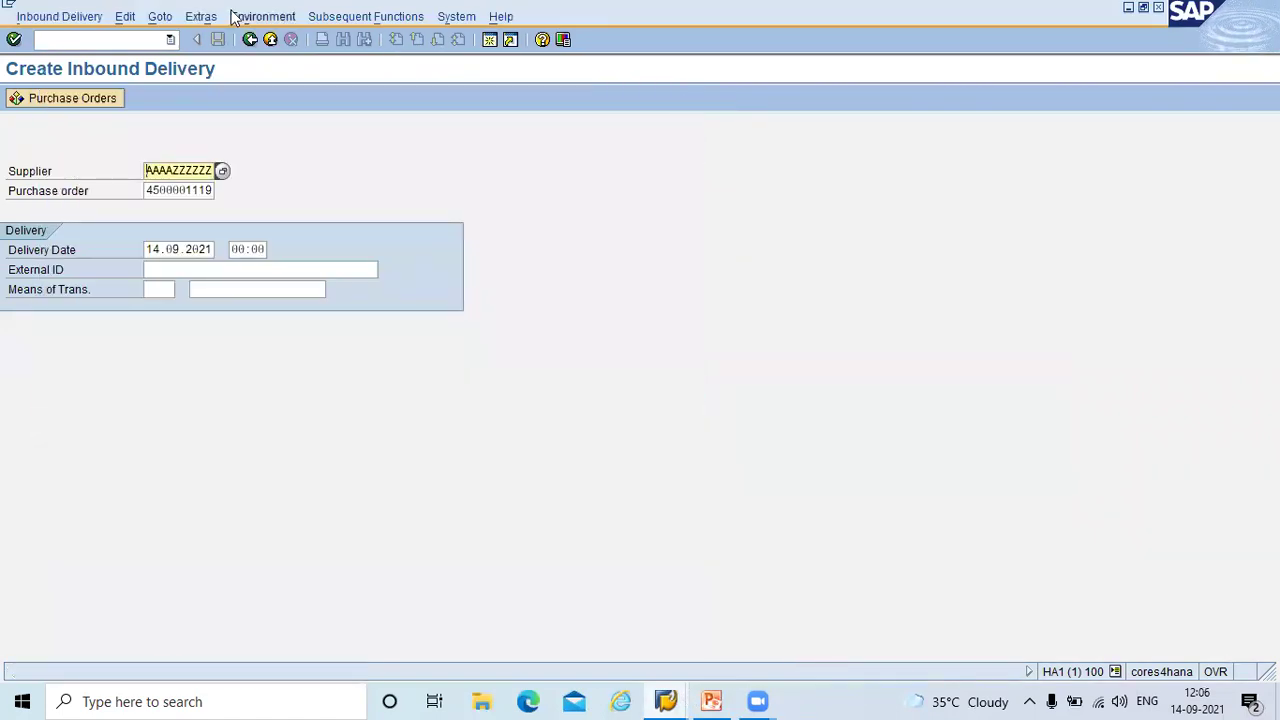
click(250, 39)
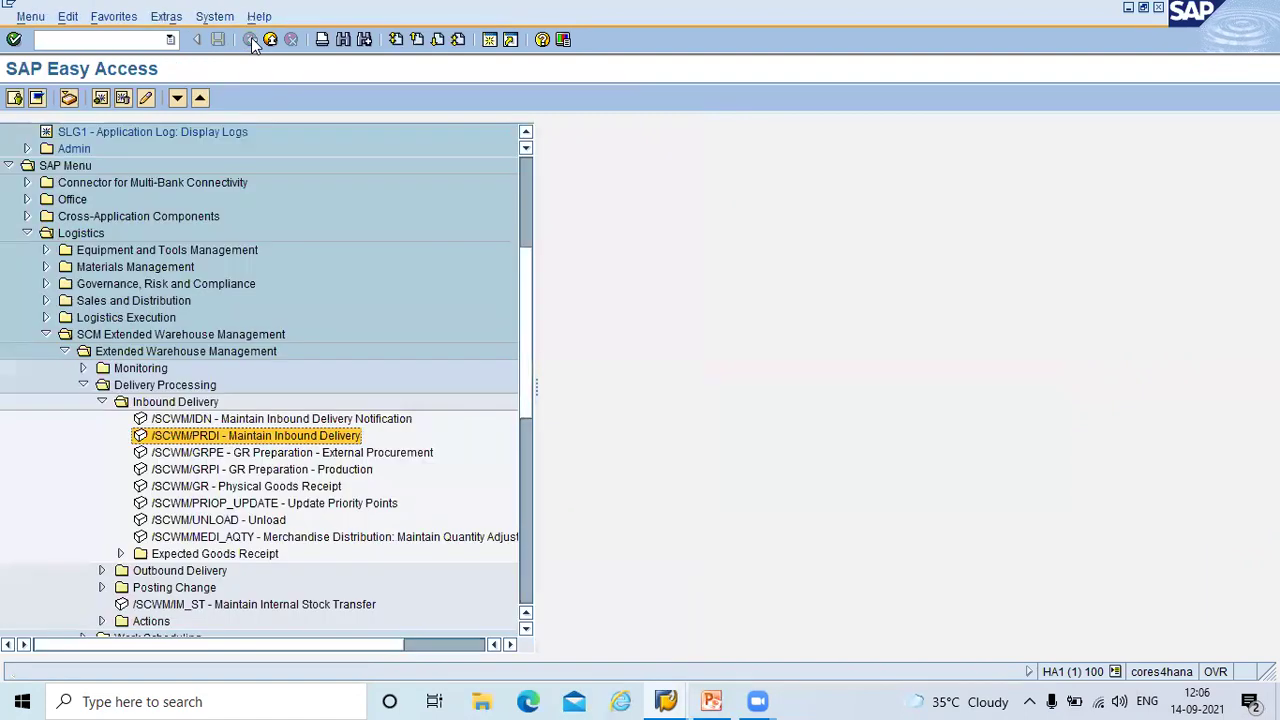
- Run stock overview MMBE for material 7 in plant Z111, storage location Z100, and return to SAP Easy Access
click(88, 38)
text(MMBE)
key(Return)
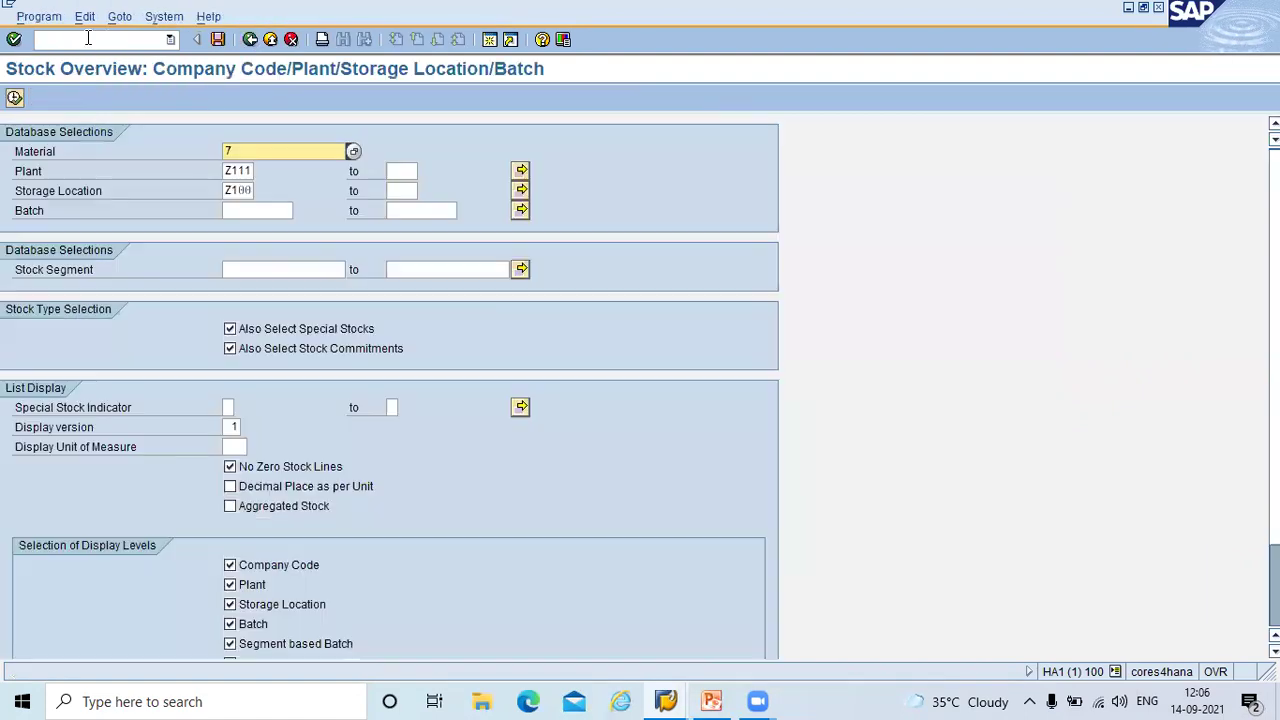
click(244, 170)
text(Z11)
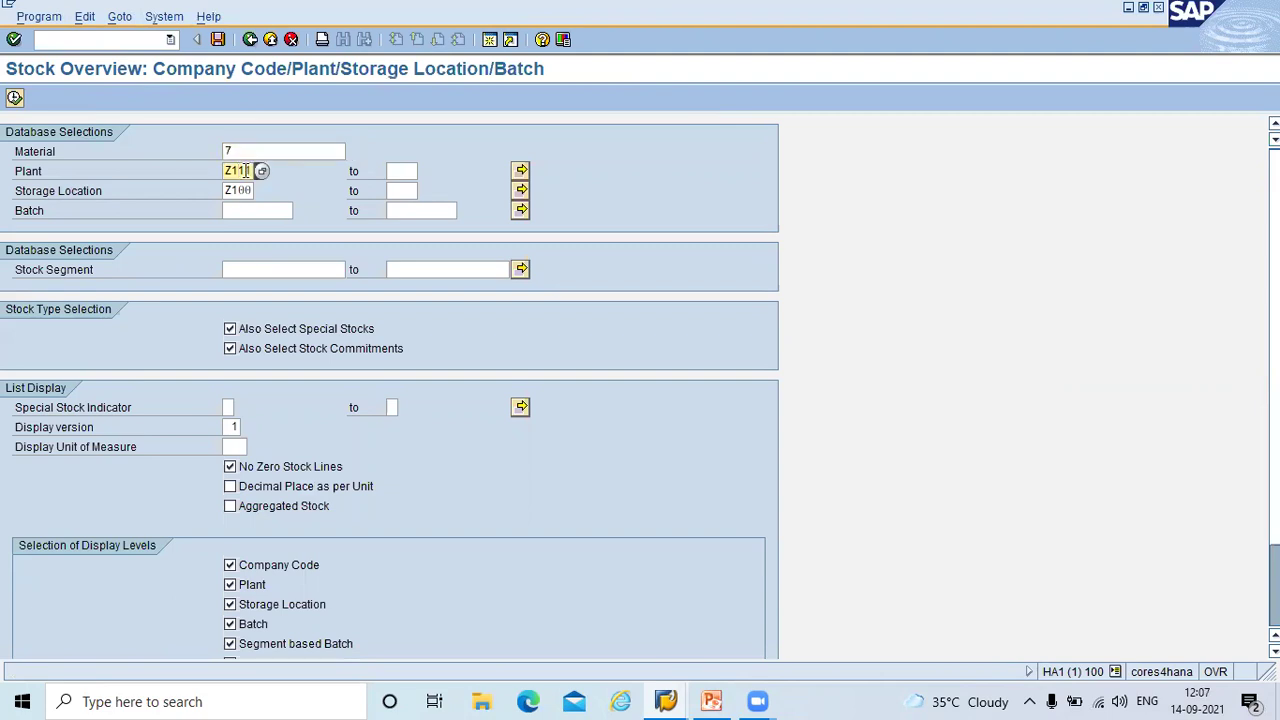
text(1)
click(234, 191)
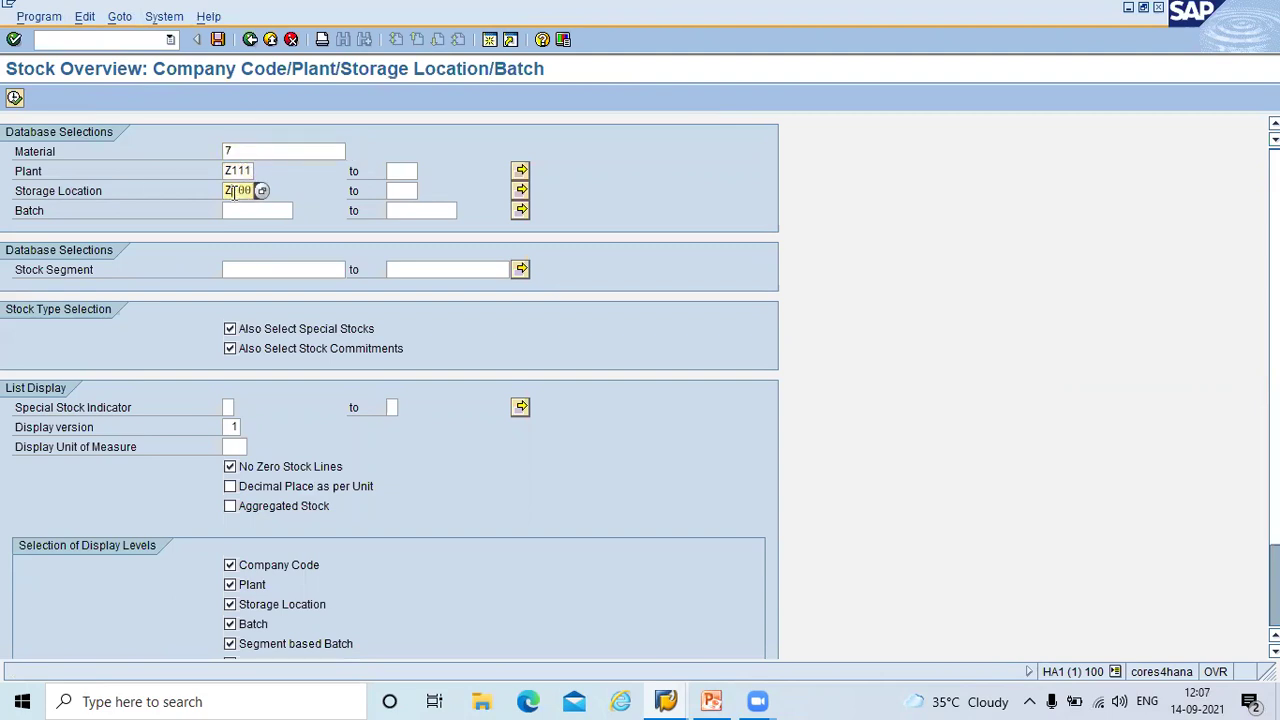
click(14, 99)
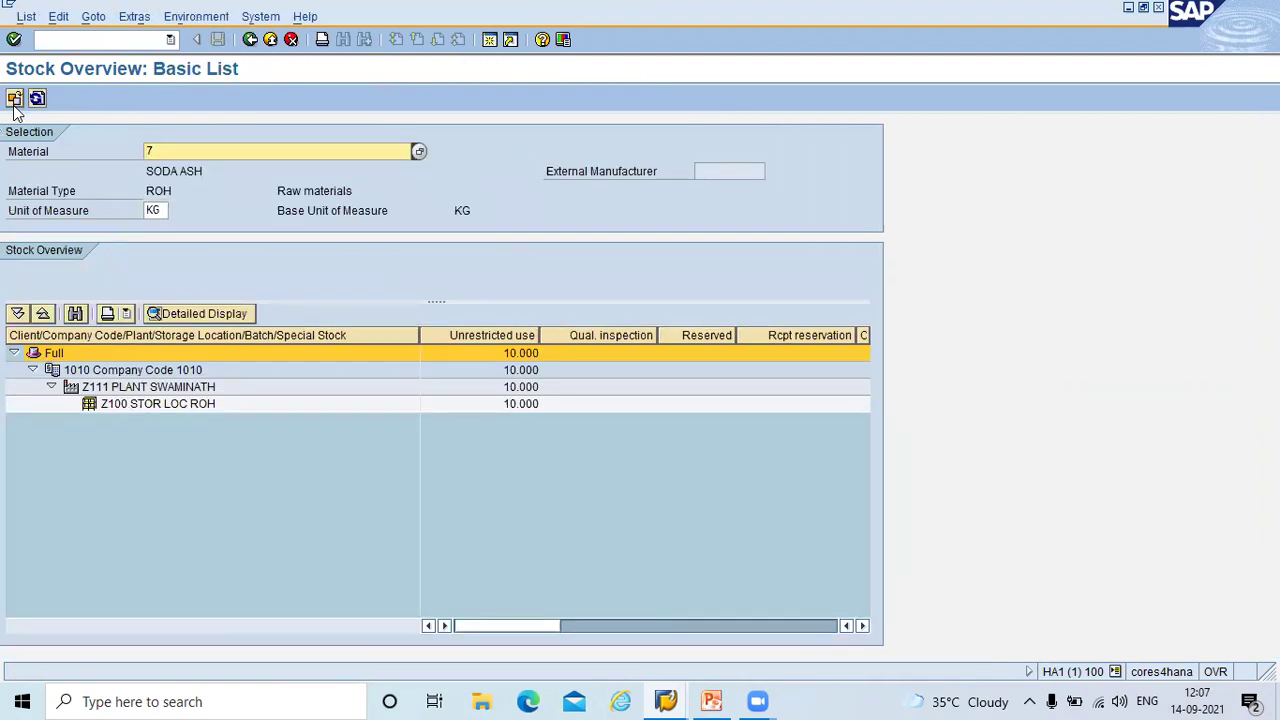
click(270, 40)
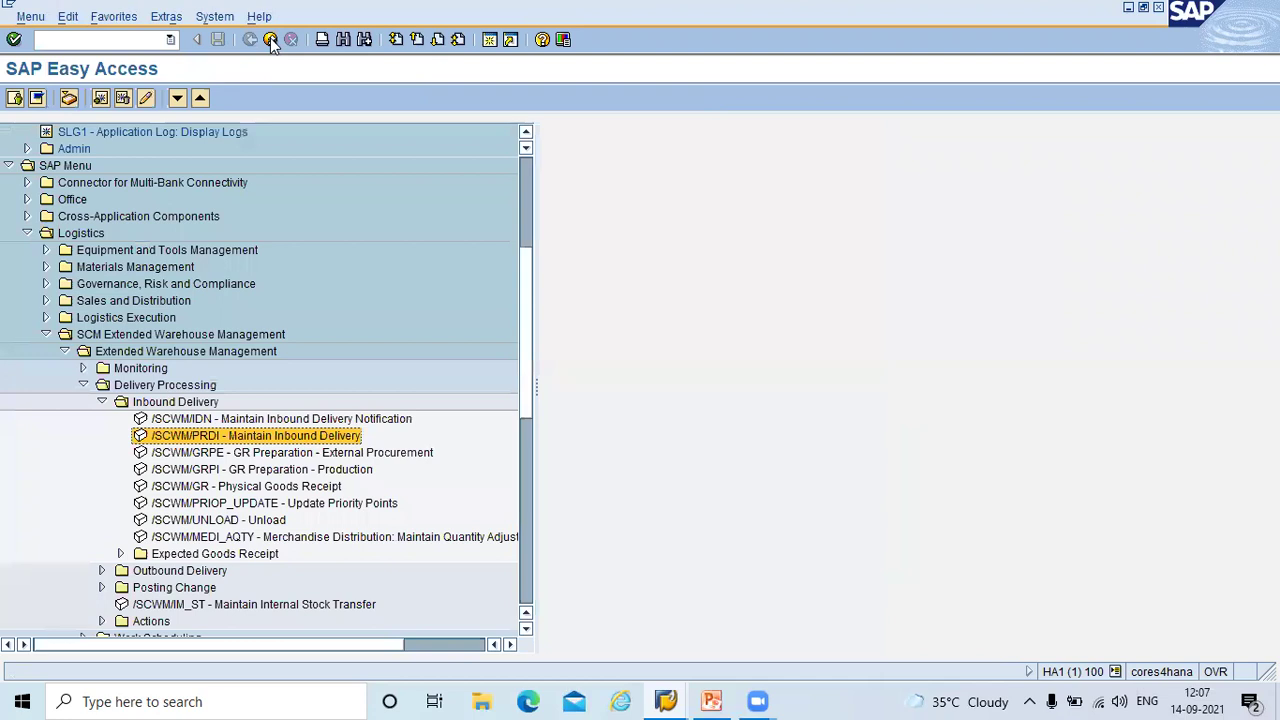
- Open /SCWM/PRDI Maintain Inbound Delivery and find the document by Logistics Execution Delivery using the inbound delivery number
double_click(226, 441)
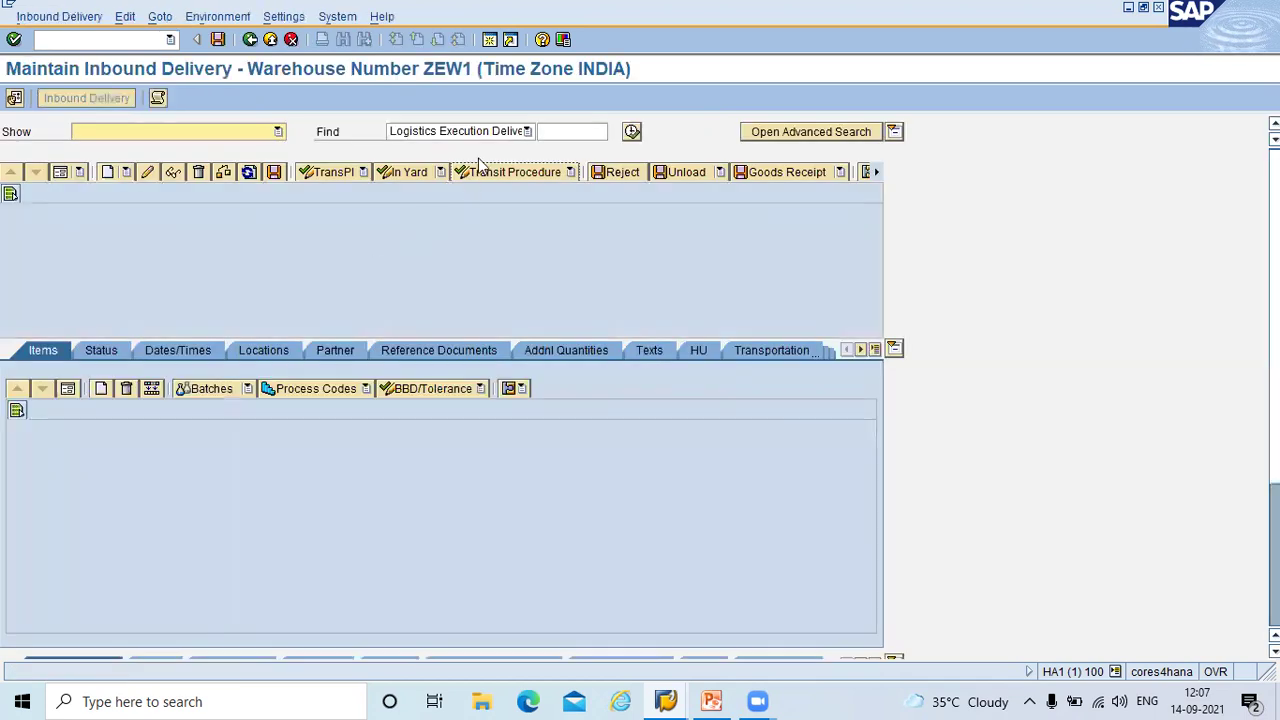
click(494, 131)
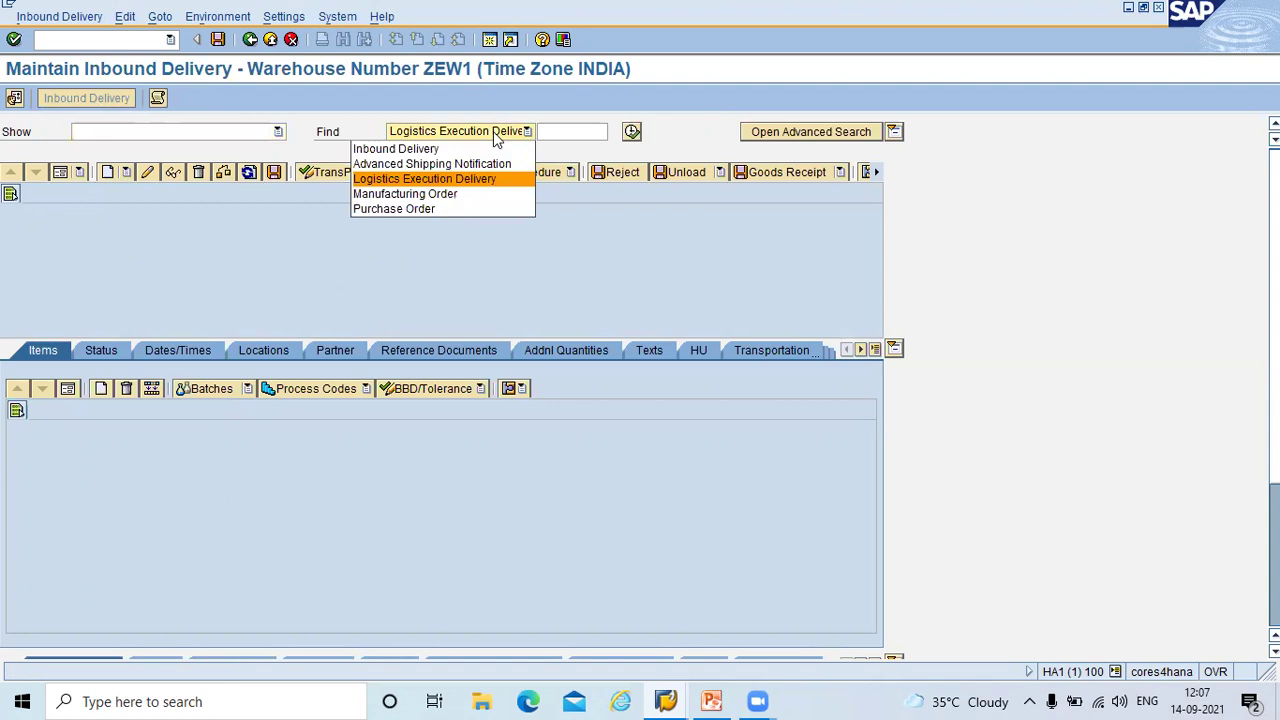
click(493, 131)
click(558, 133)
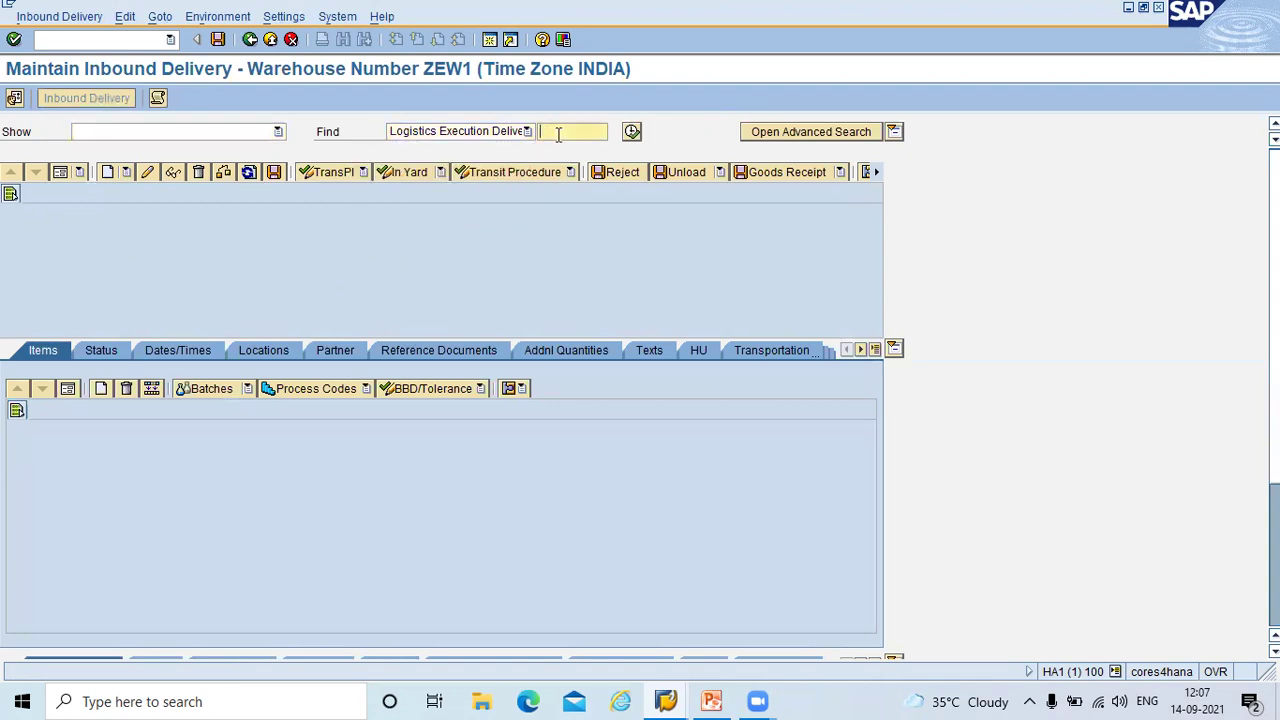
text(180000037)
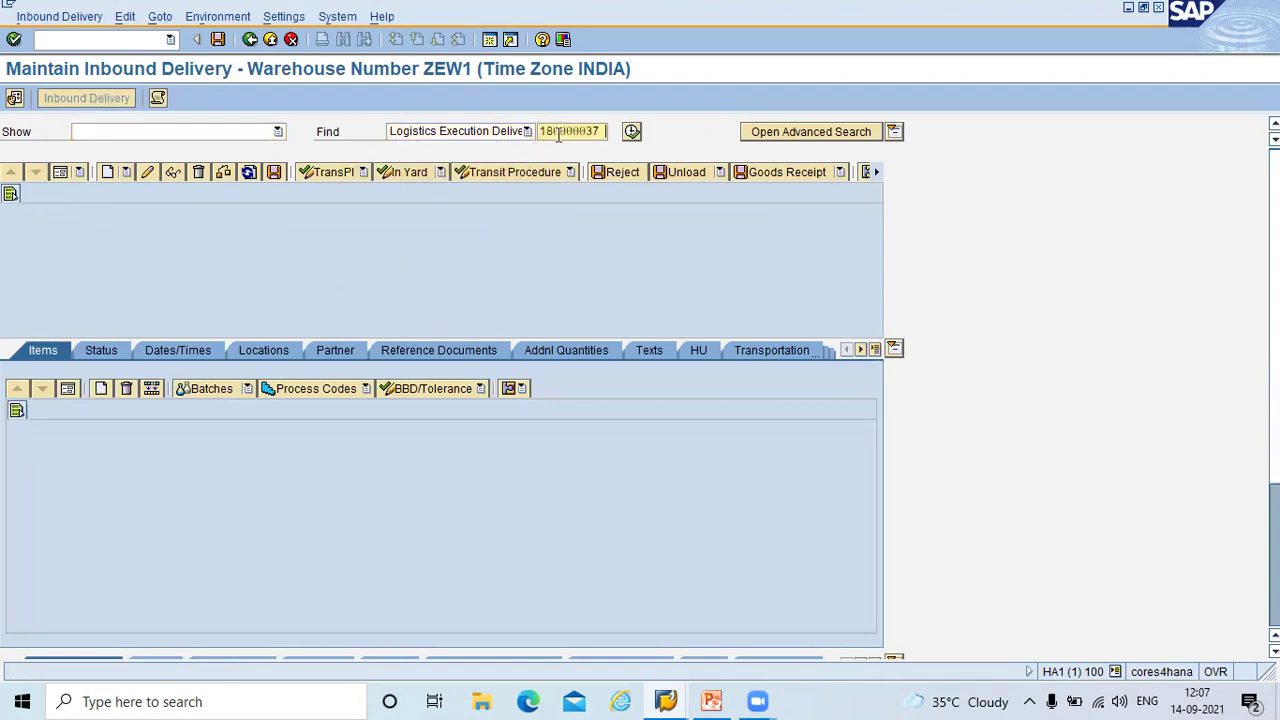
click(633, 133)
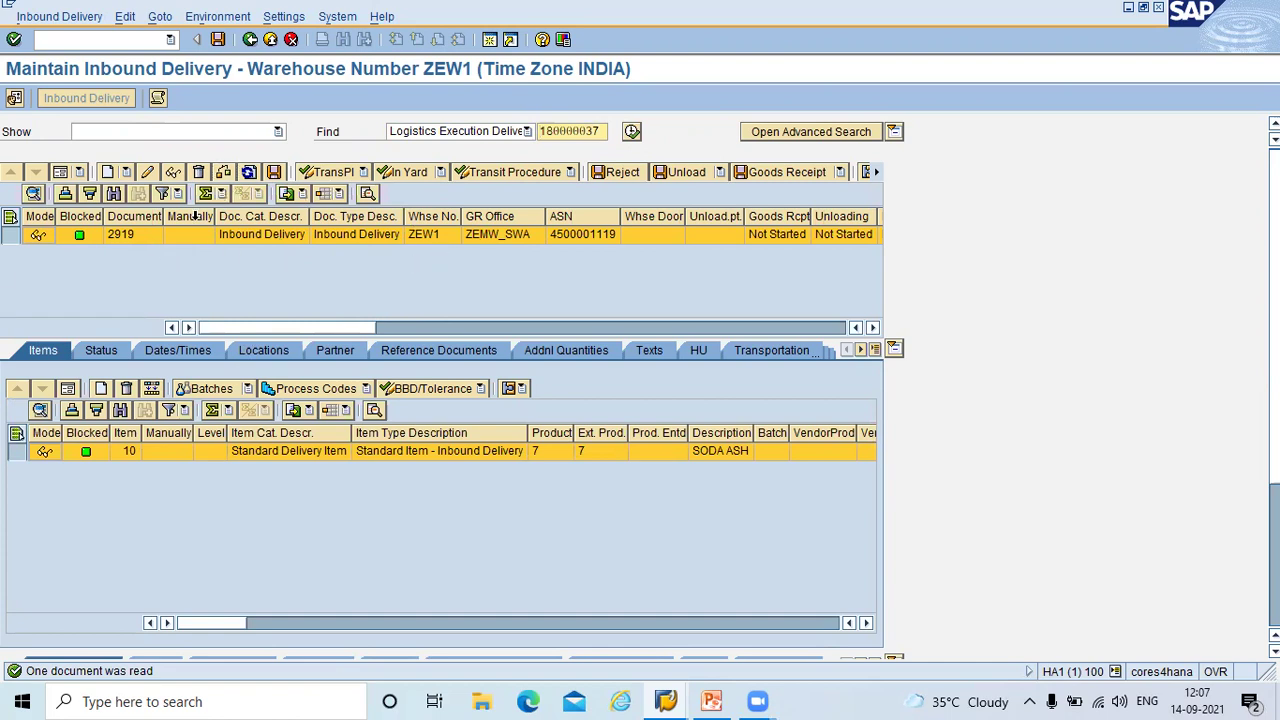
- Widen the Goods Receipt column in the delivery list and check the delivery's goods receipt status
click(186, 235)
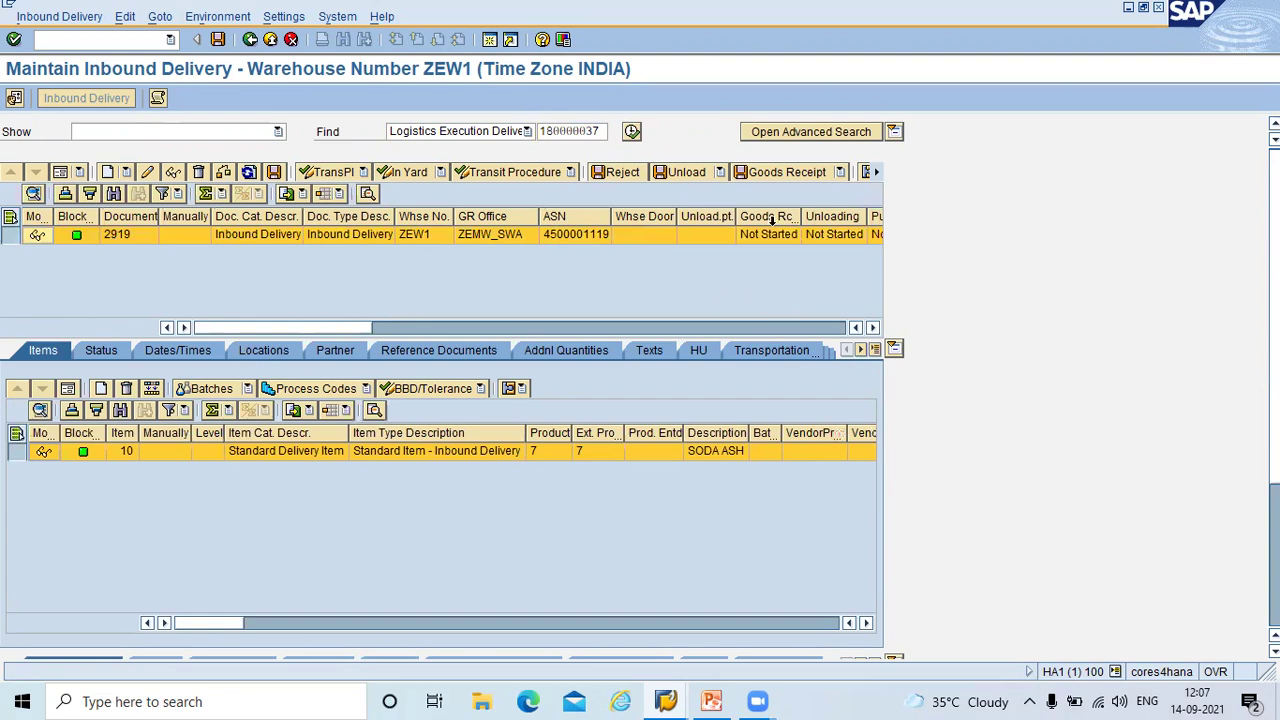
drag(744, 216, 822, 213)
click(746, 238)
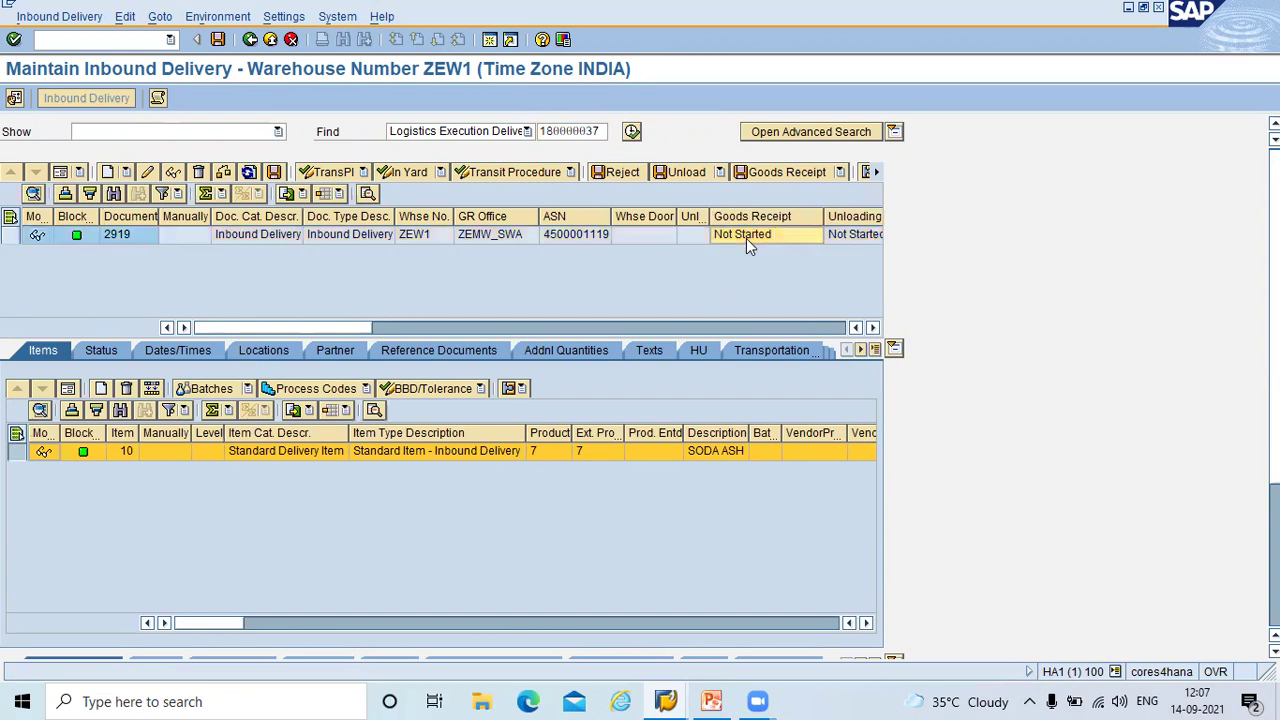
- Select the inbound delivery row and post its goods receipt
click(791, 171)
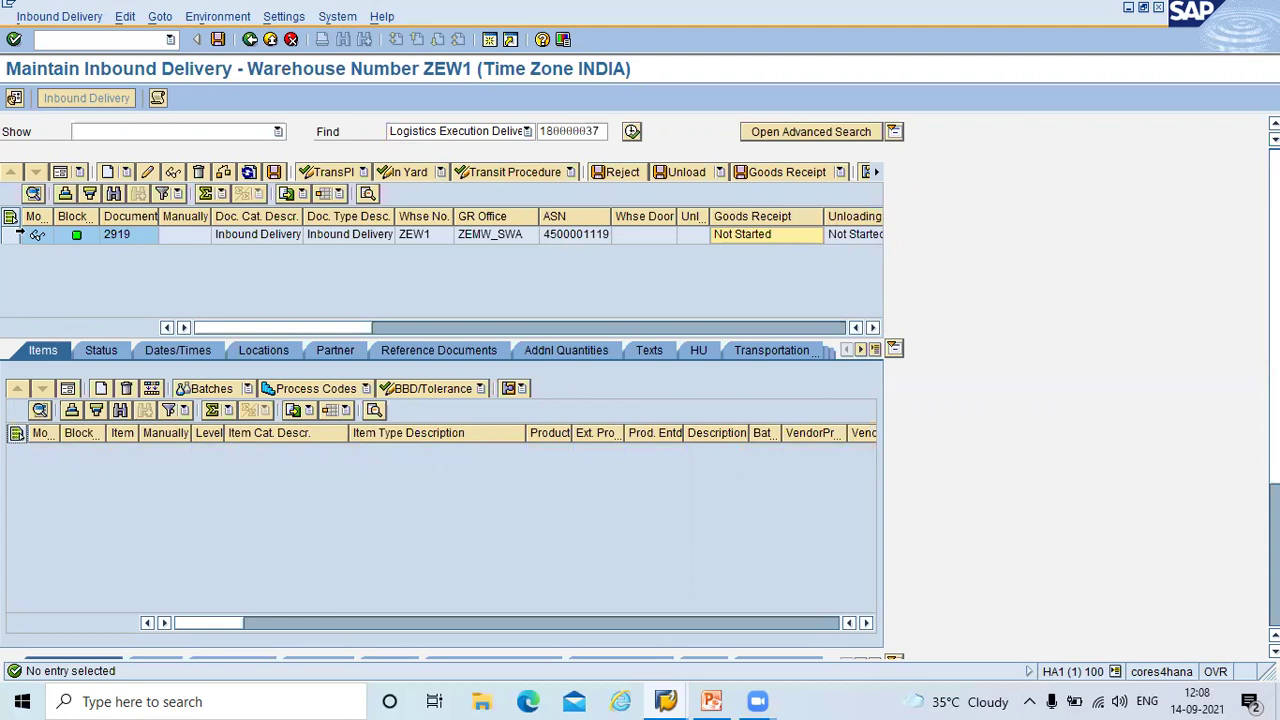
click(14, 234)
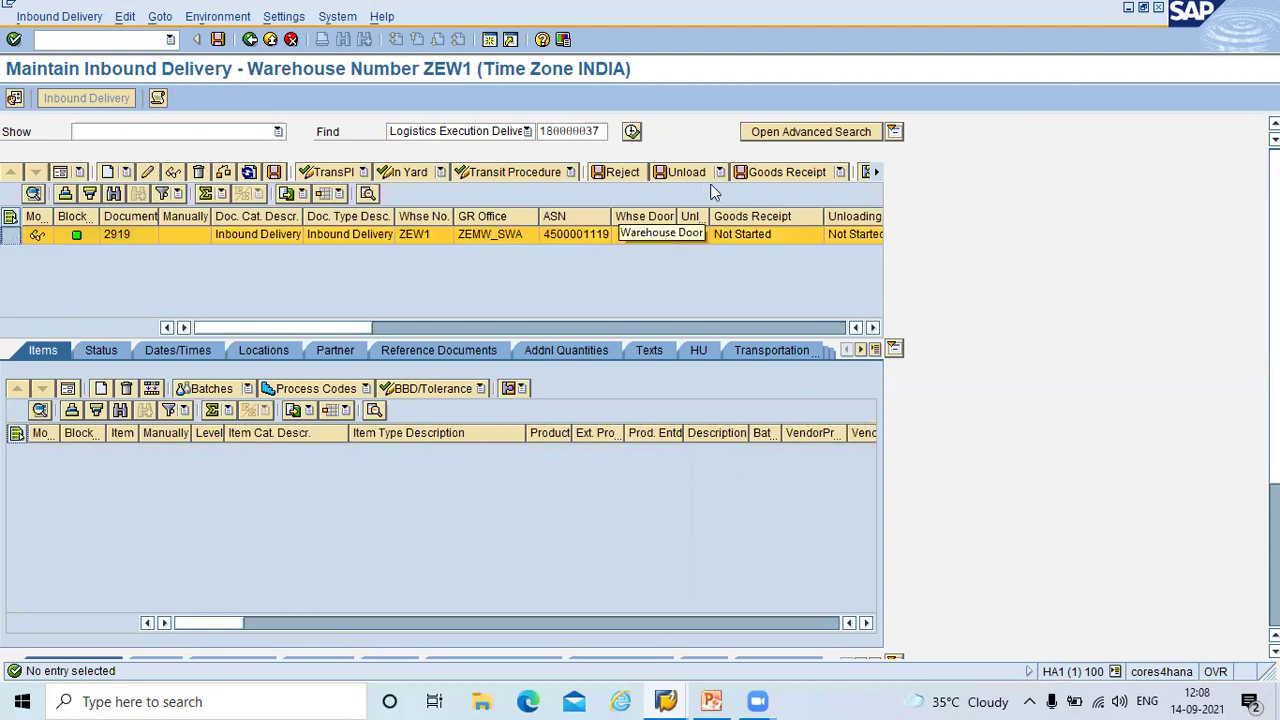
click(755, 176)
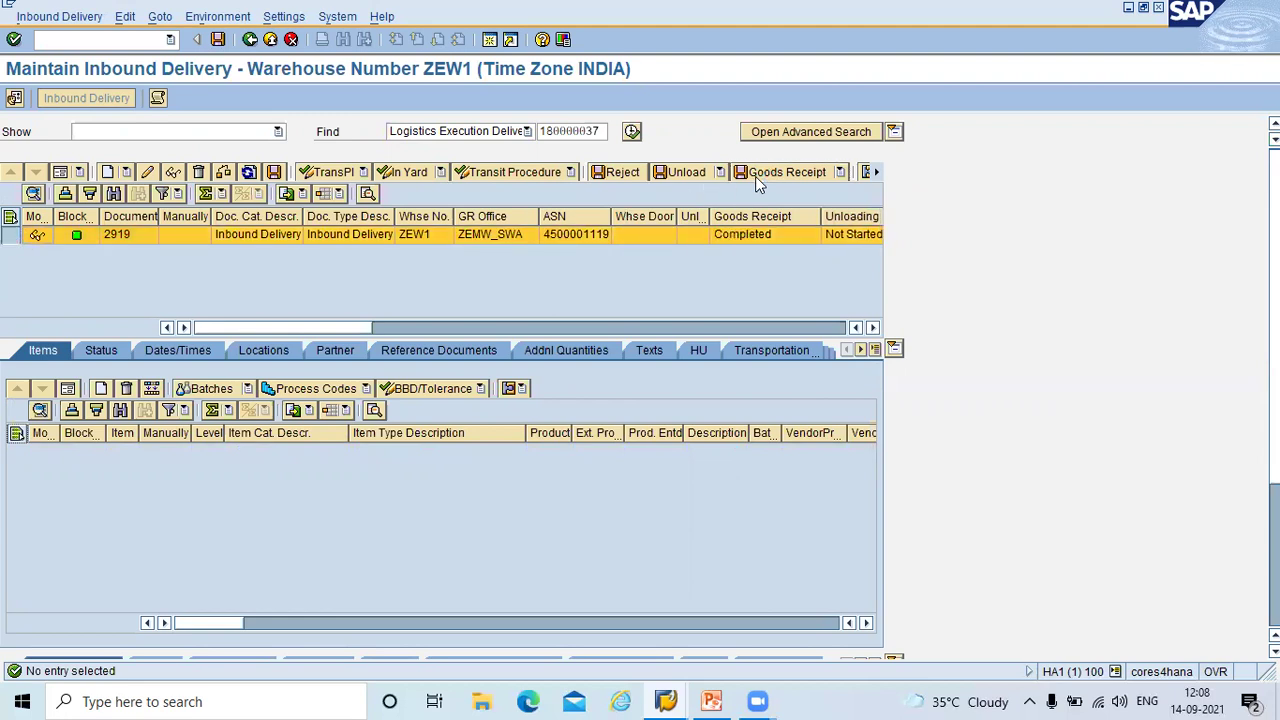
click(752, 238)
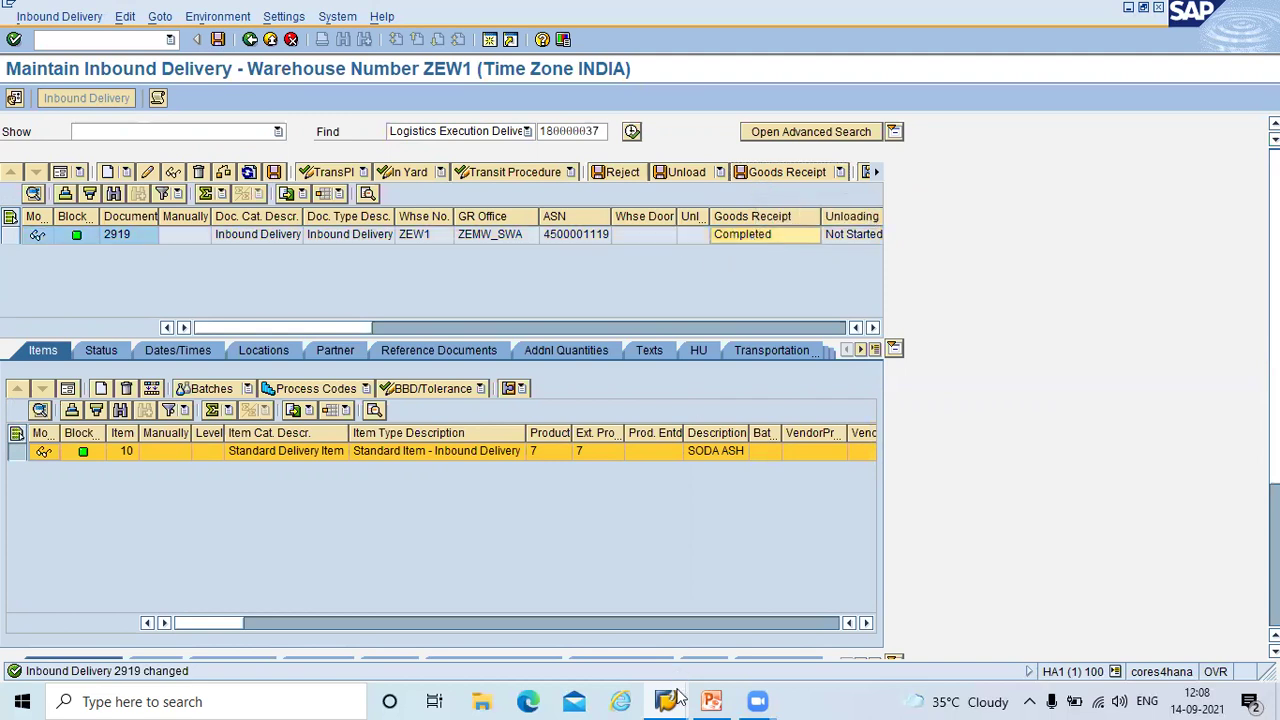
- Start VL33N, display the inbound delivery's document flow to examine its goods receipt document, and return to SAP Easy Access
click(250, 40)
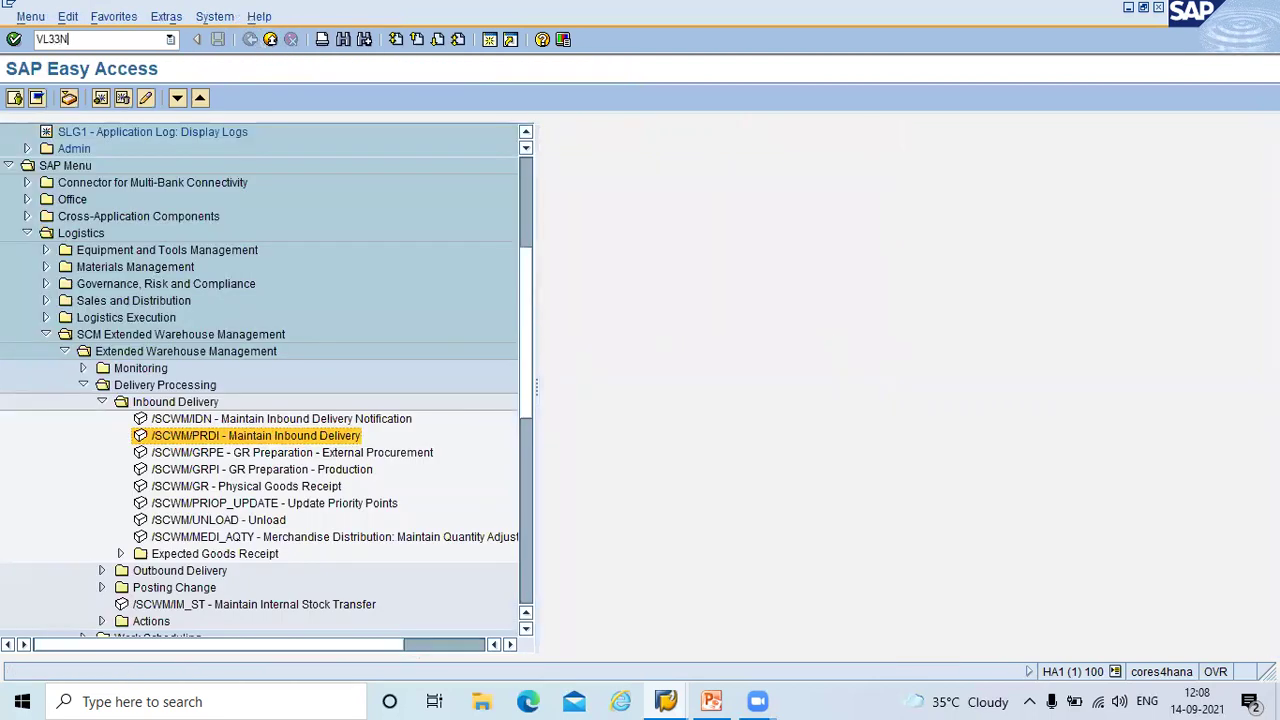
key(Return)
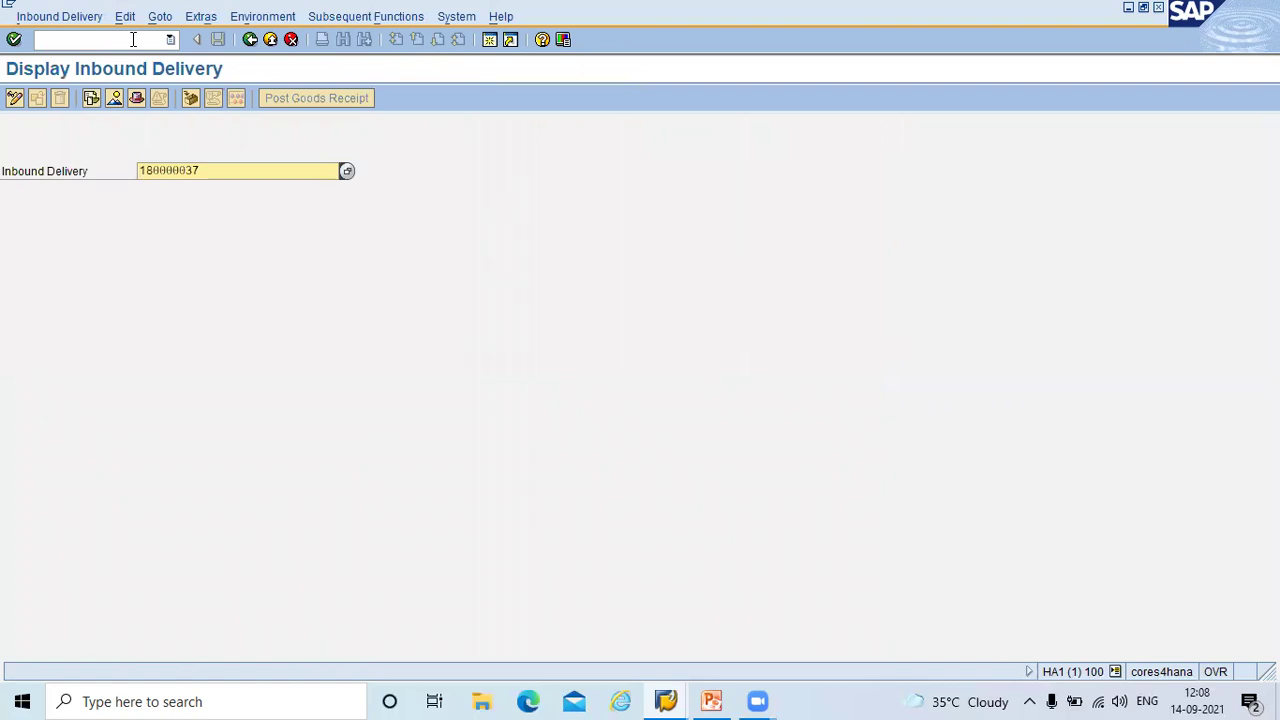
click(718, 701)
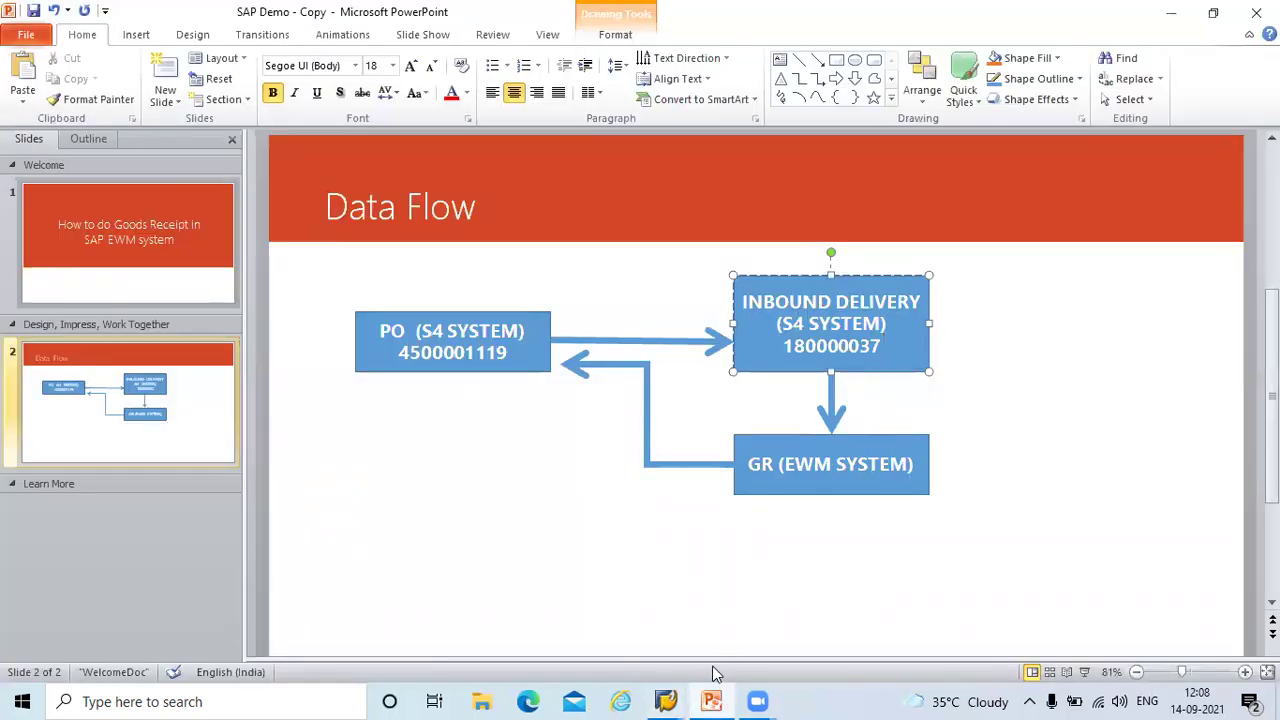
mouse_move(666, 701)
click(709, 651)
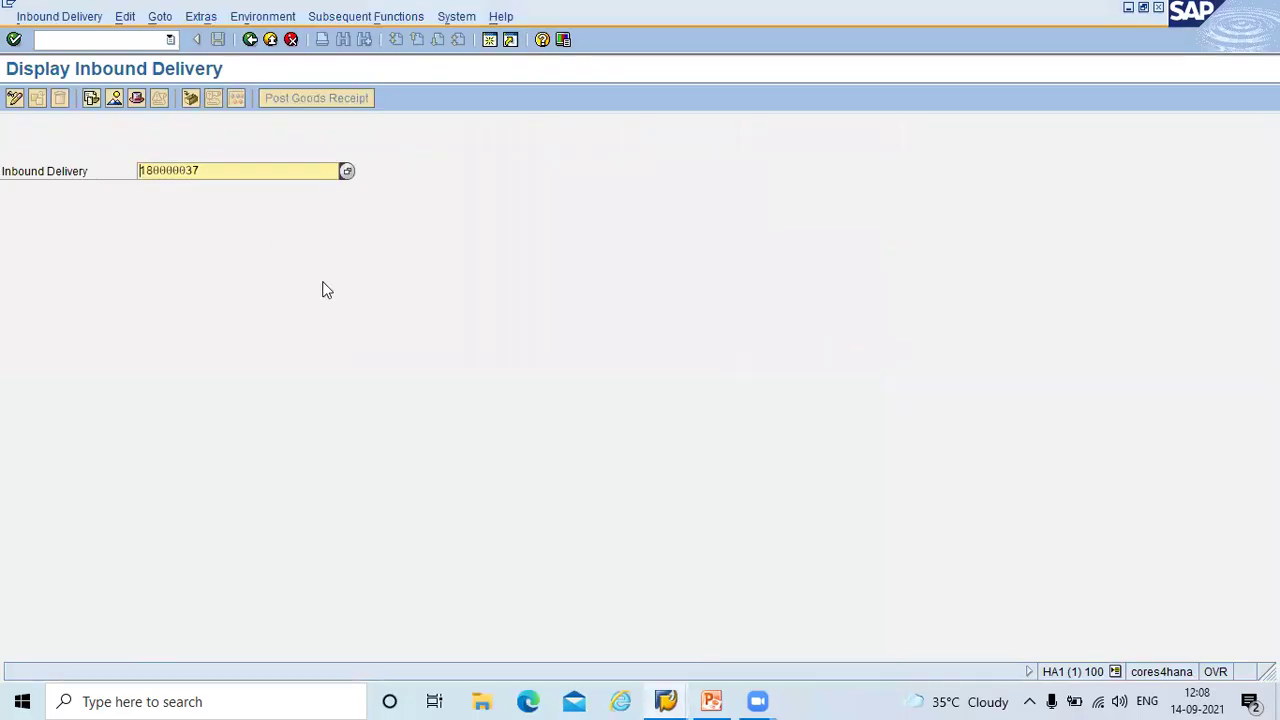
click(91, 98)
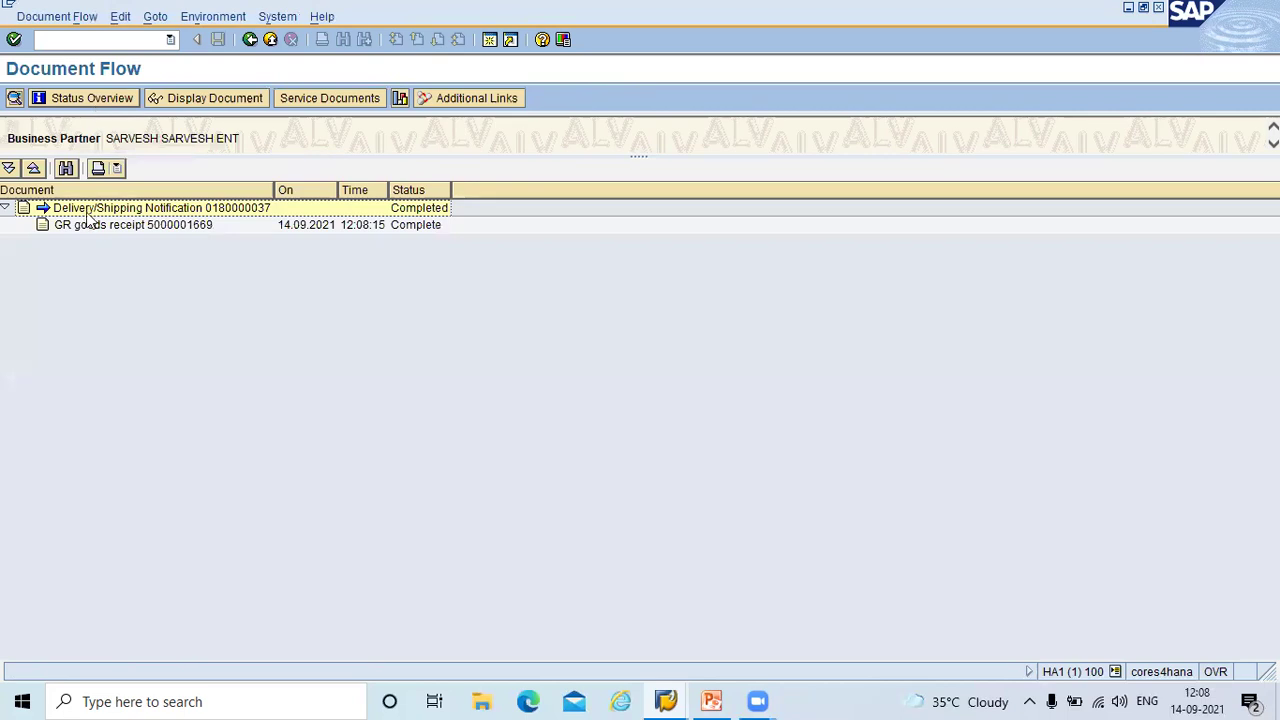
click(128, 226)
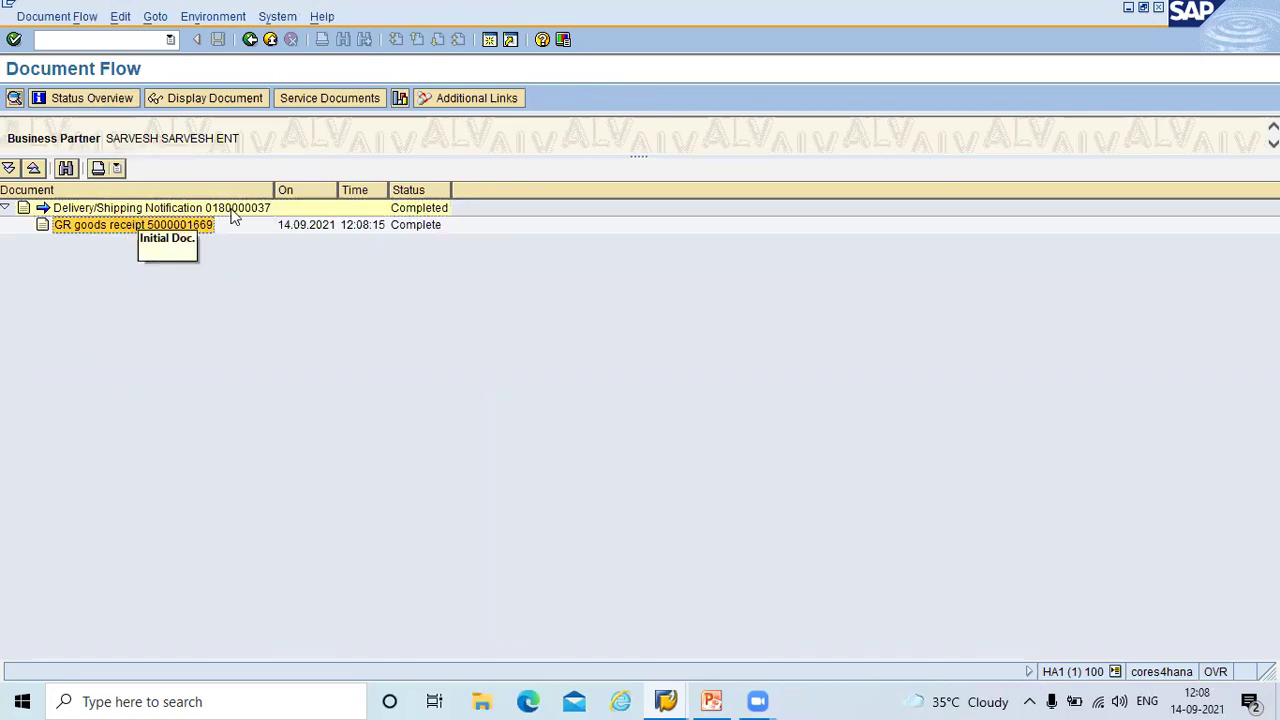
click(251, 45)
click(251, 45)
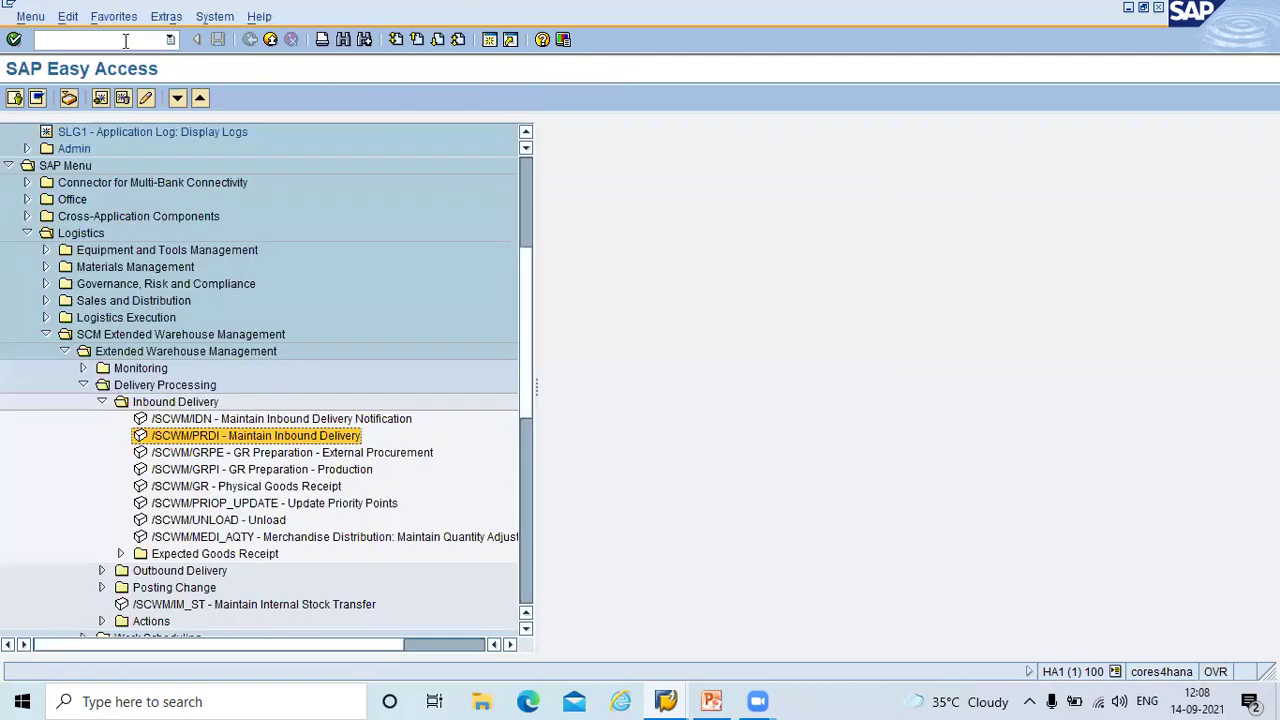
- Run MMBE again for material 7 in plant Z111, storage location Z100, to check the stock after the goods receipt
text(M)
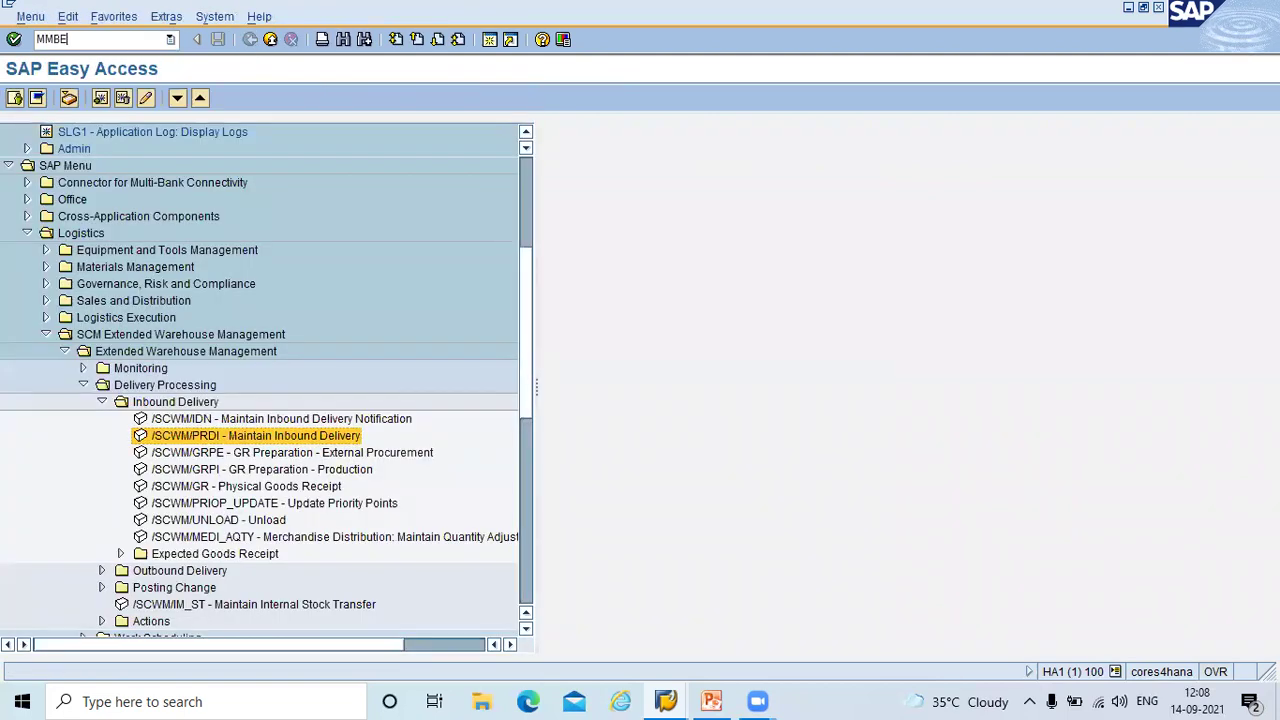
text(MBE)
key(Return)
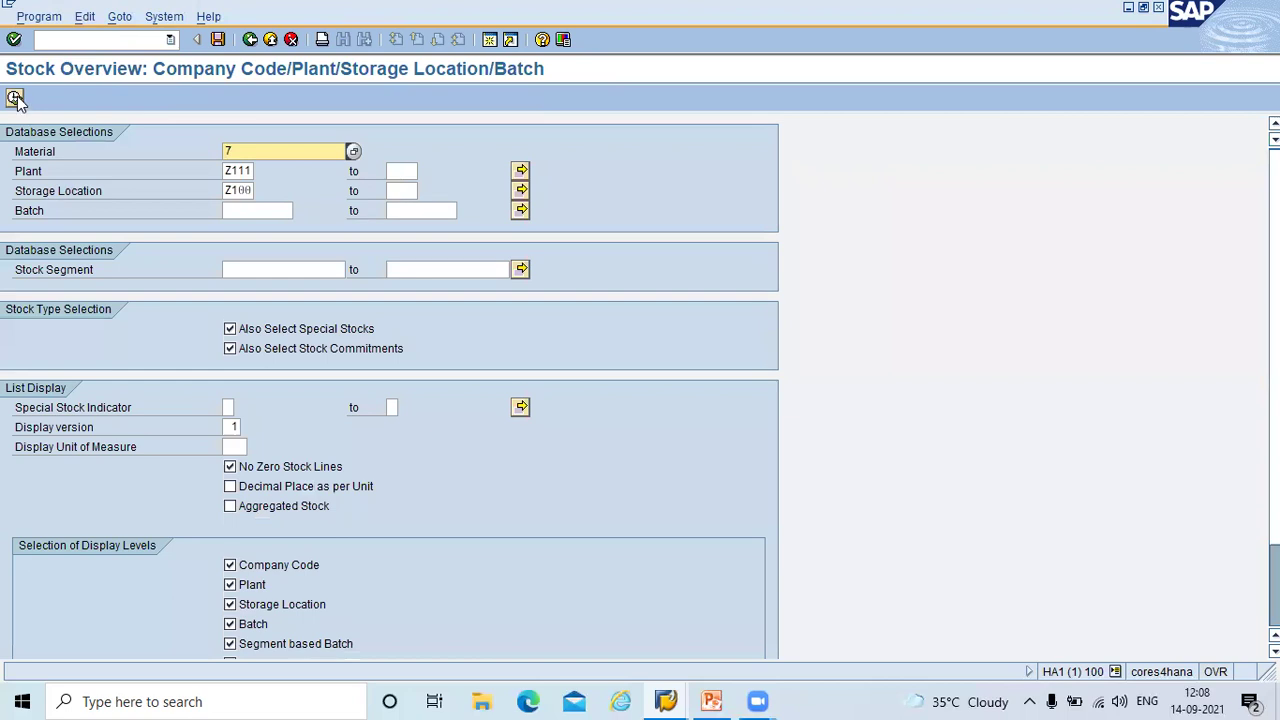
click(15, 98)
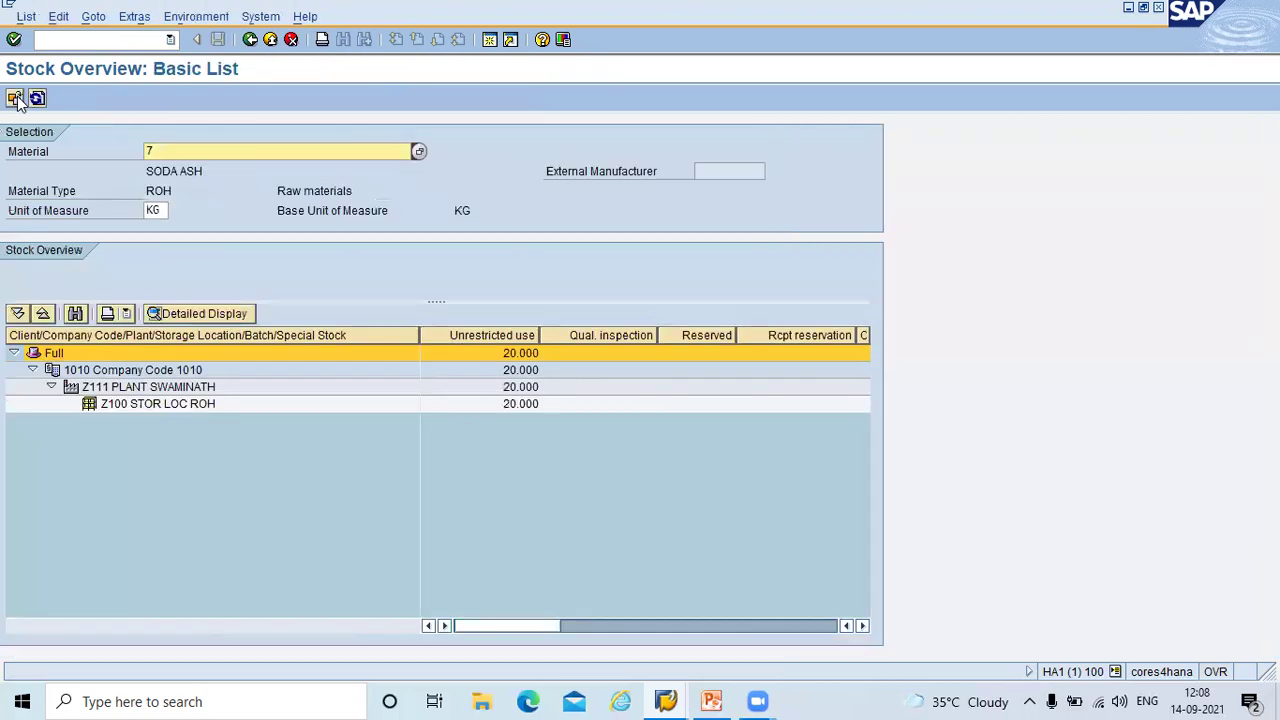
- Check the unrestricted-use stock of storage location Z100 in the stock overview and return to SAP Easy Access
click(484, 407)
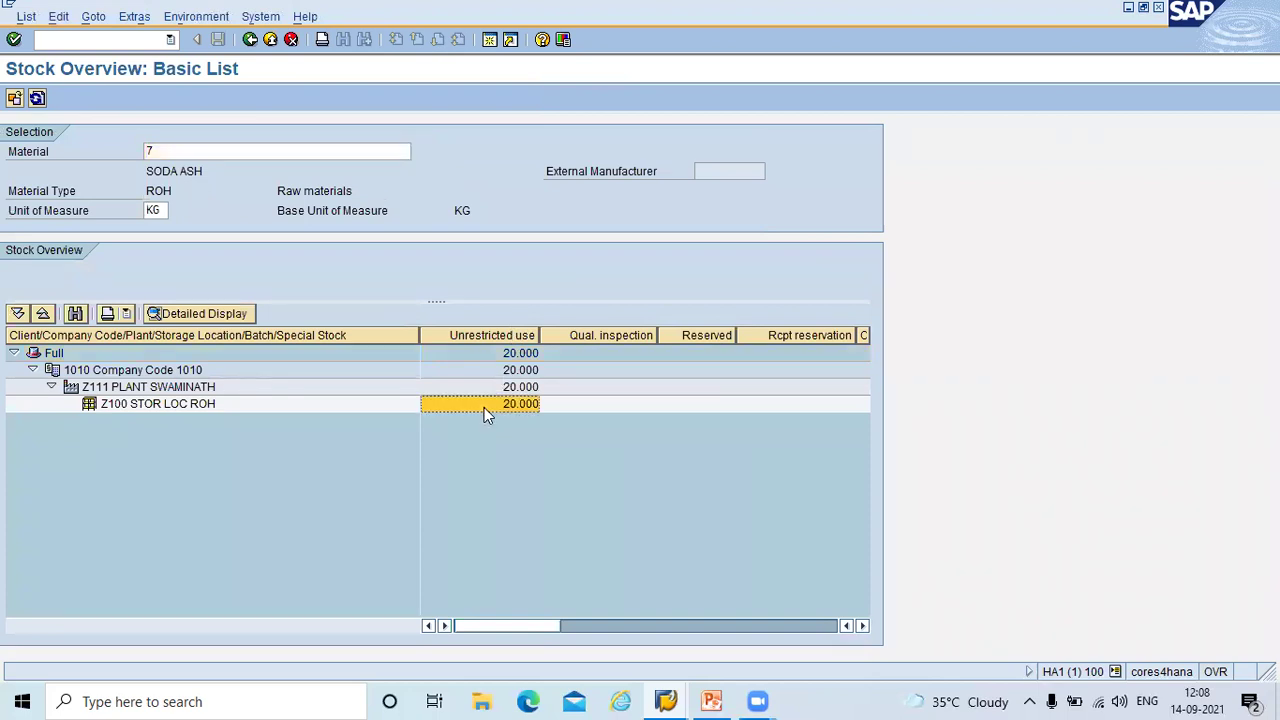
key(F3)
key(F3)
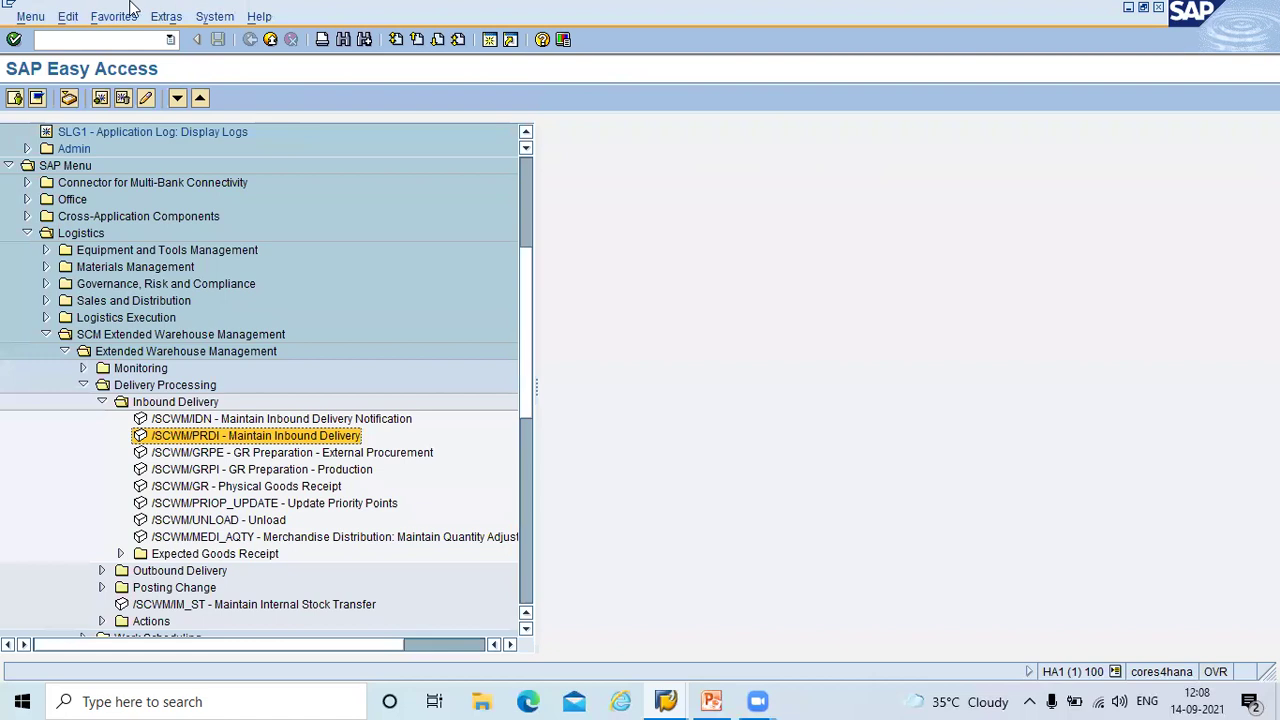
- Start MIRO and enter invoice date 14.09.2021 with the inbound delivery number as the invoice reference
click(97, 40)
text(MIRO)
key(Return)
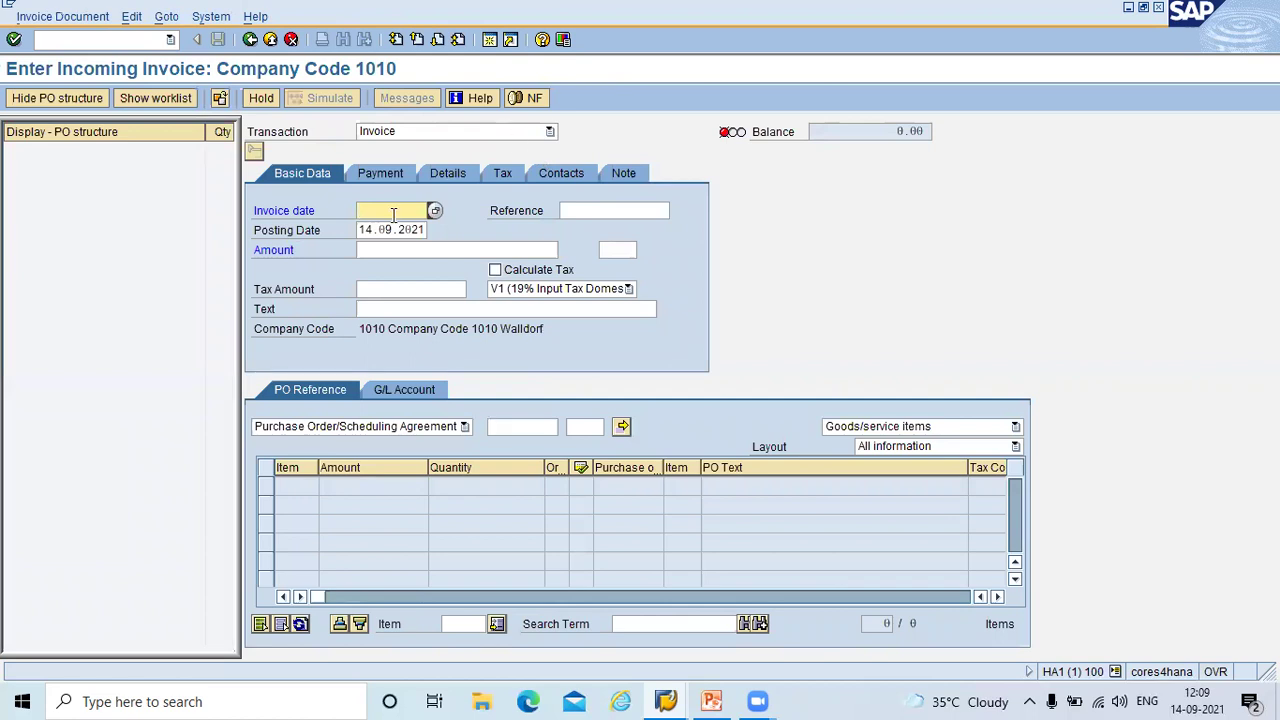
text(14.09.2021)
key(Return)
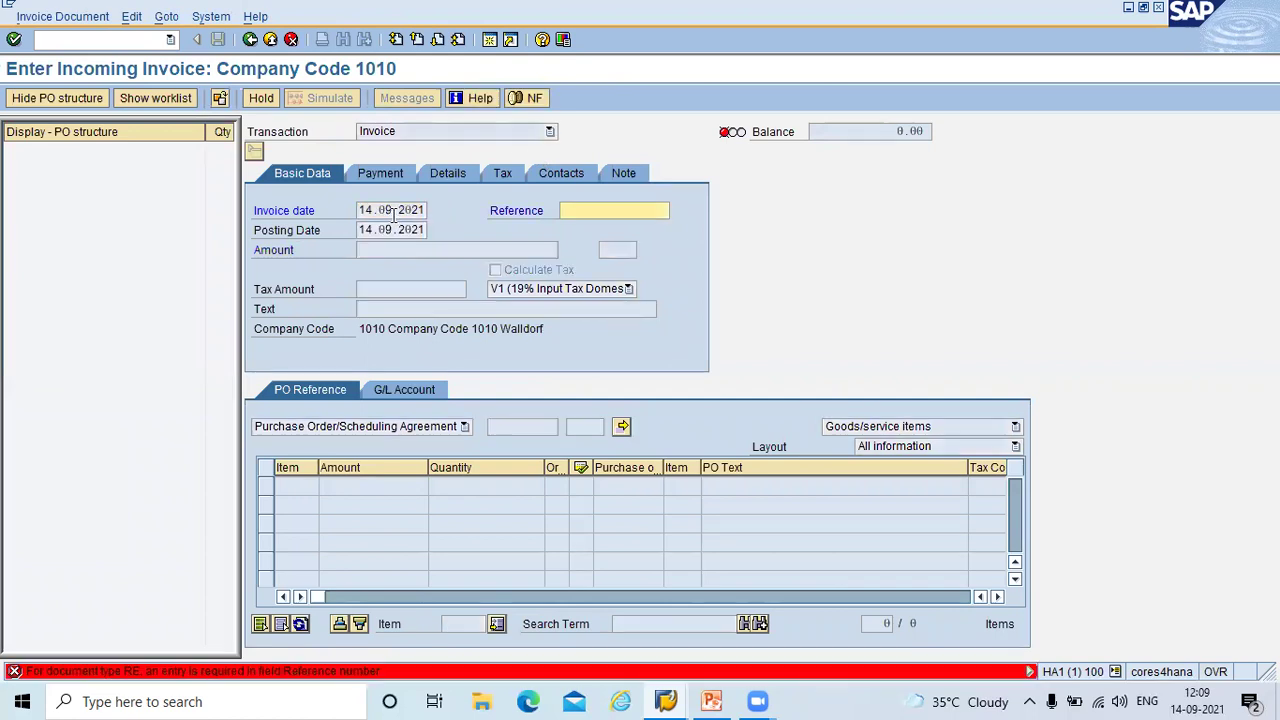
key(ctrl+v)
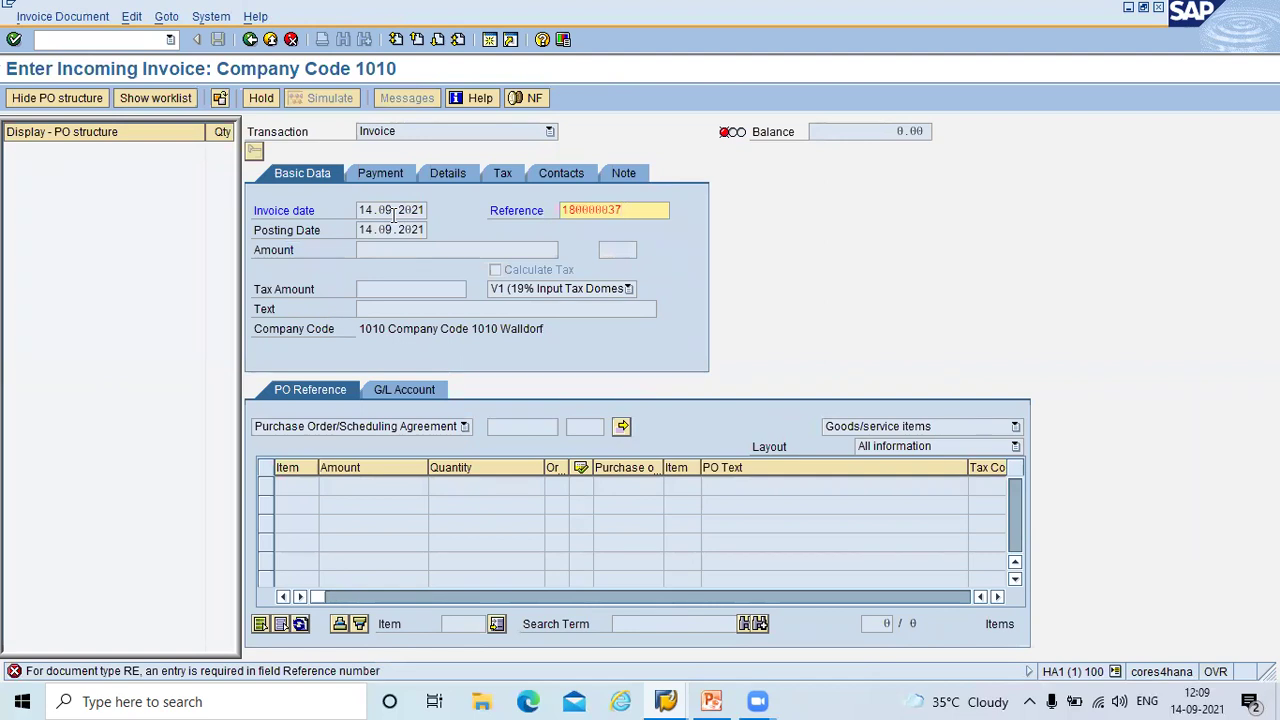
key(Return)
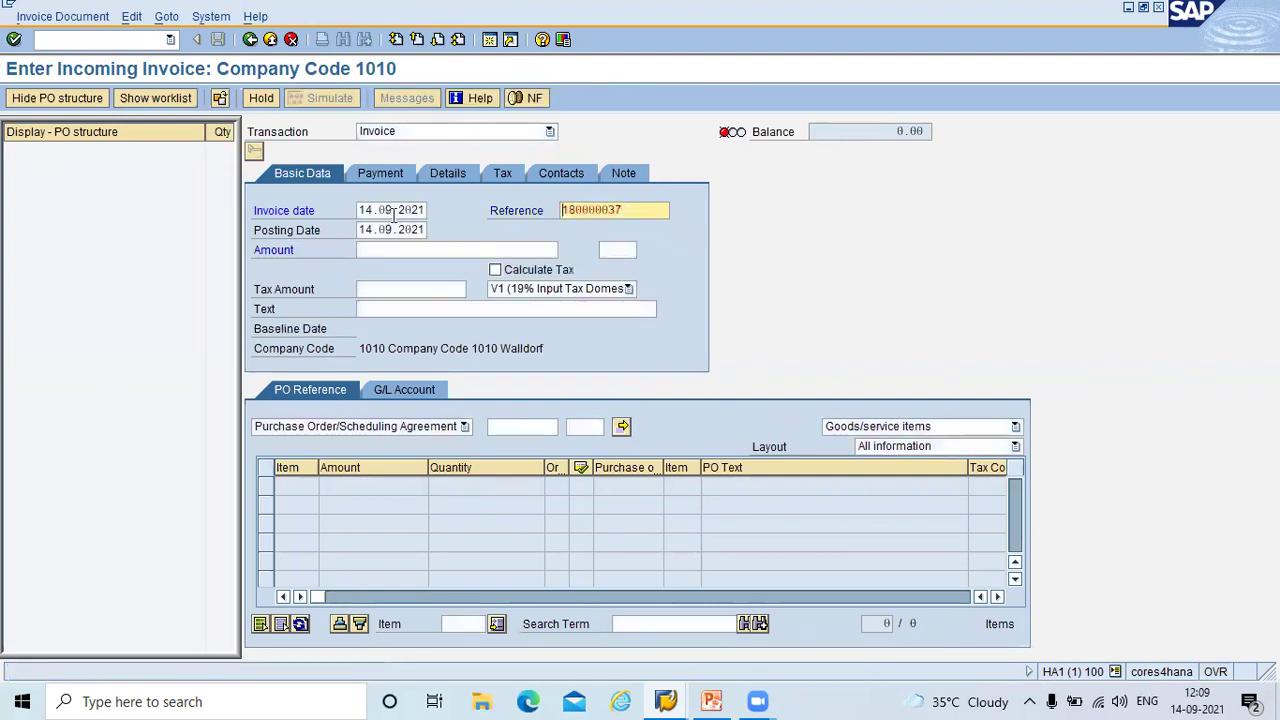
- Copy the purchase order number from the PowerPoint slide's PO box and load that order into the SAP invoice as its PO reference
click(712, 700)
double_click(479, 360)
key(ctrl+c)
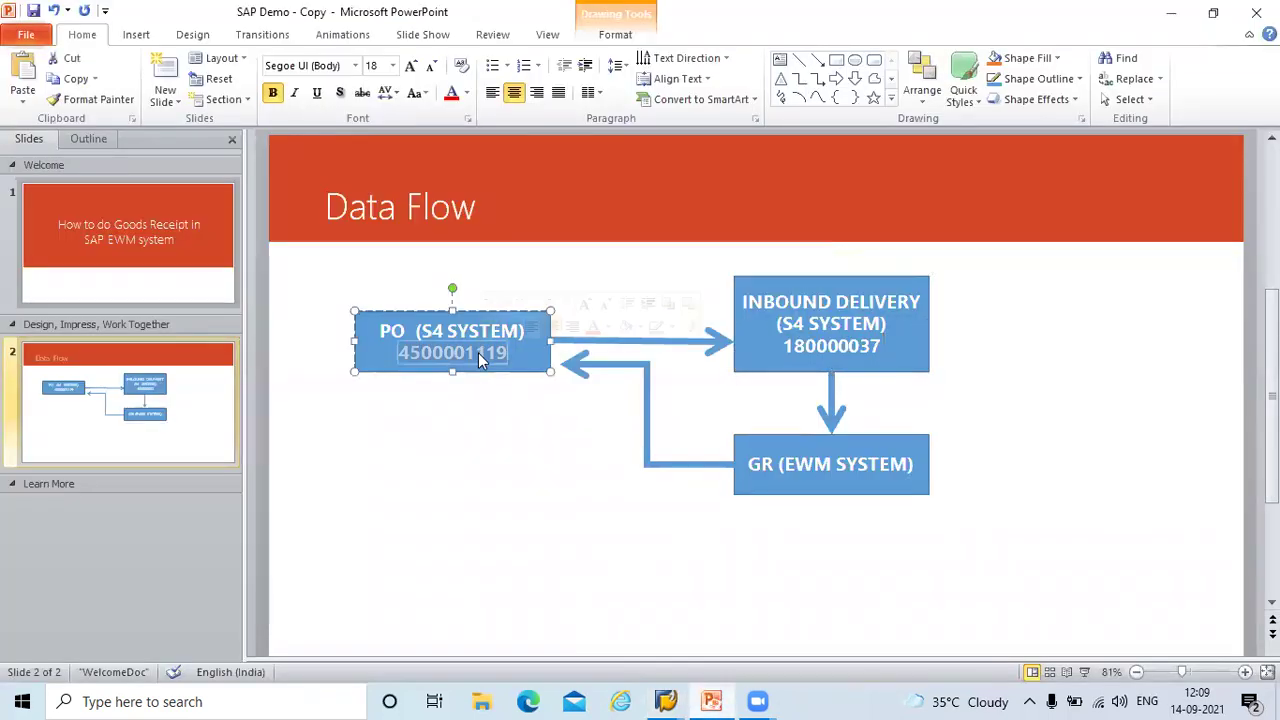
mouse_move(666, 700)
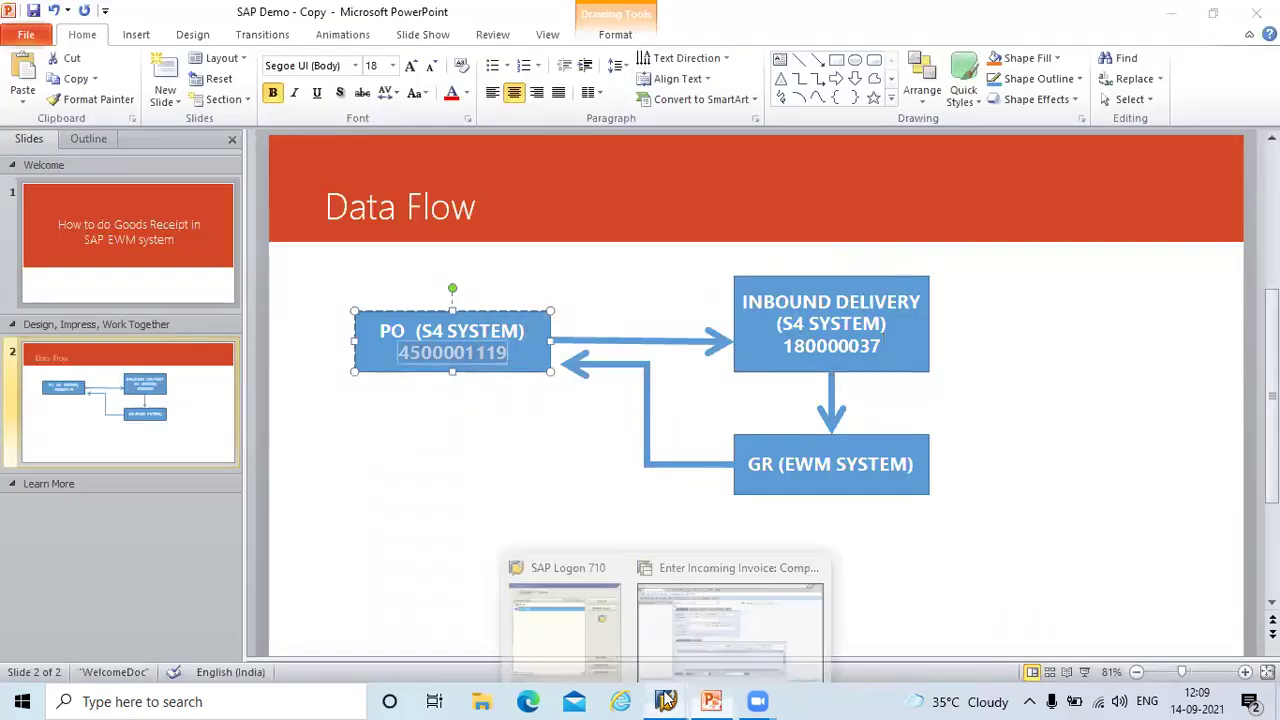
click(757, 636)
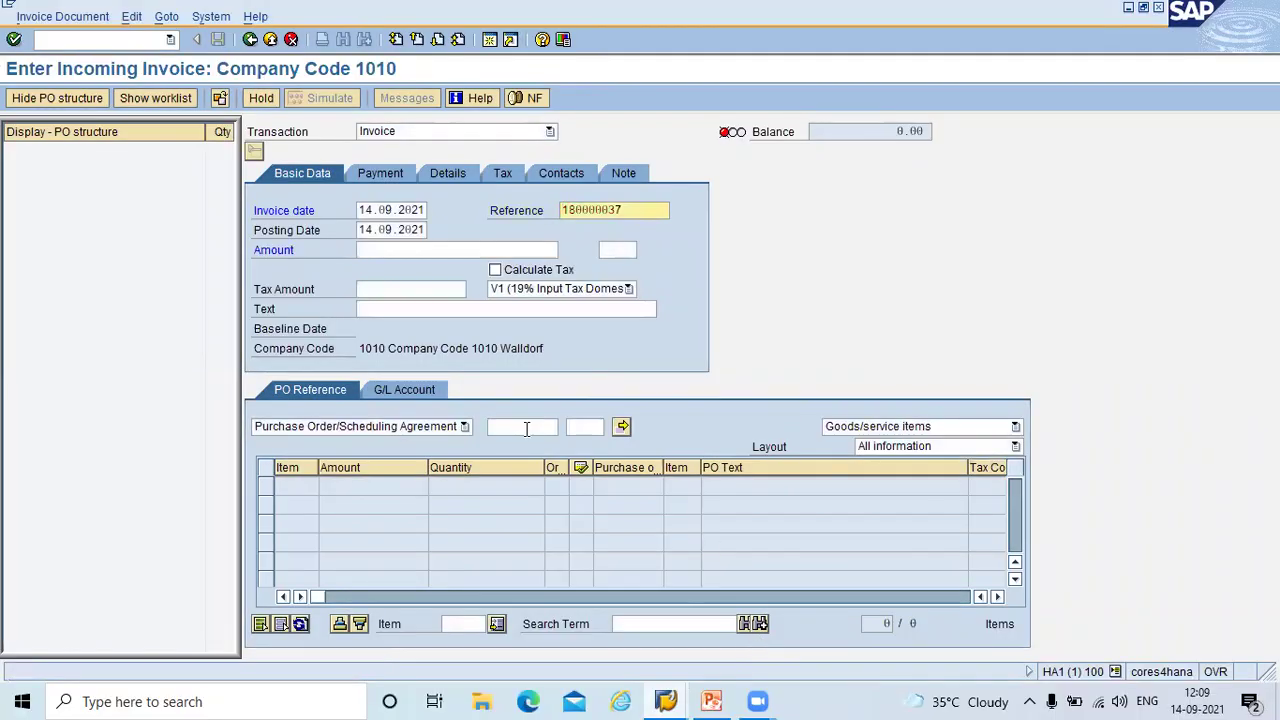
click(526, 428)
key(ctrl+v)
key(Return)
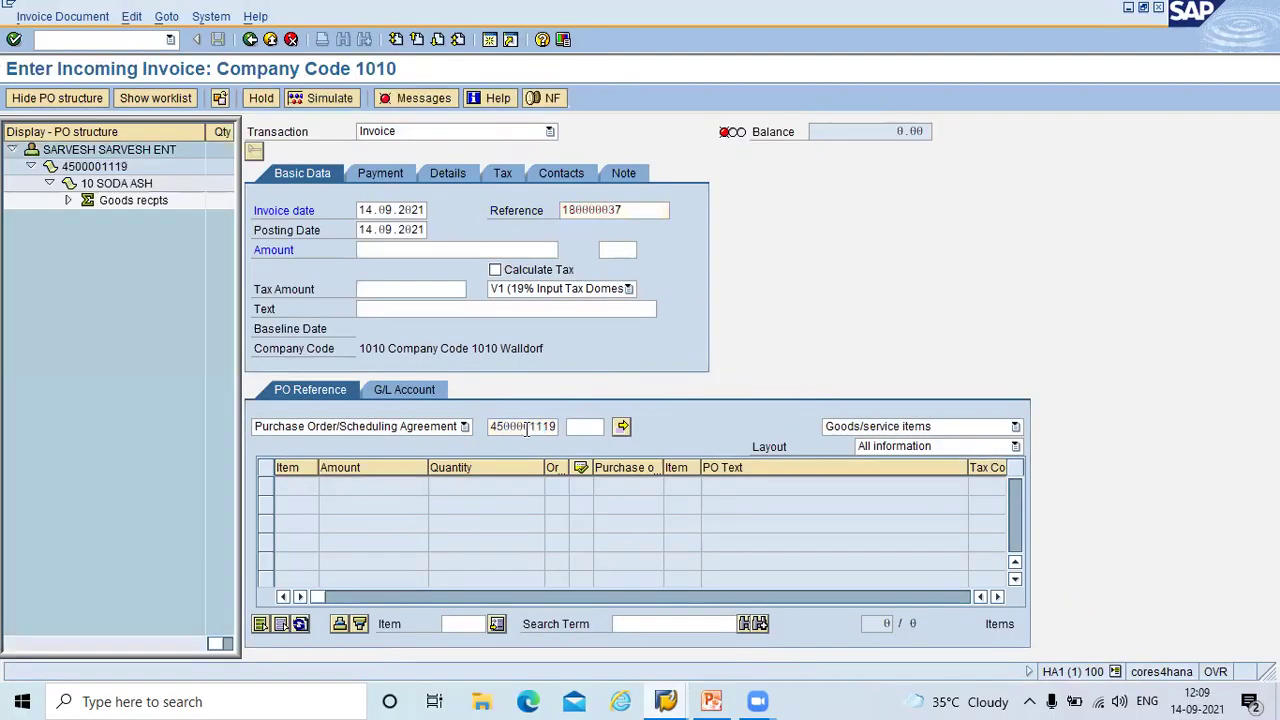
- Set the invoice header's tax code to V0 (0% Input tax non taxable)
click(560, 289)
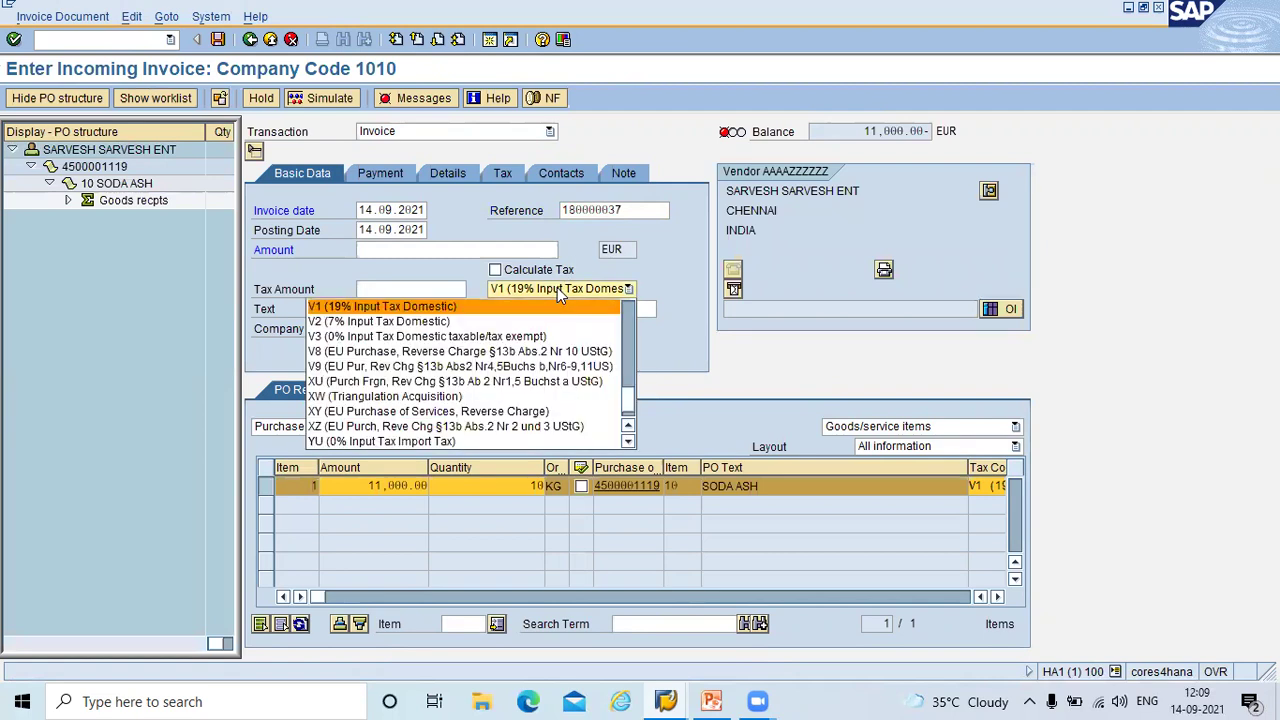
click(628, 442)
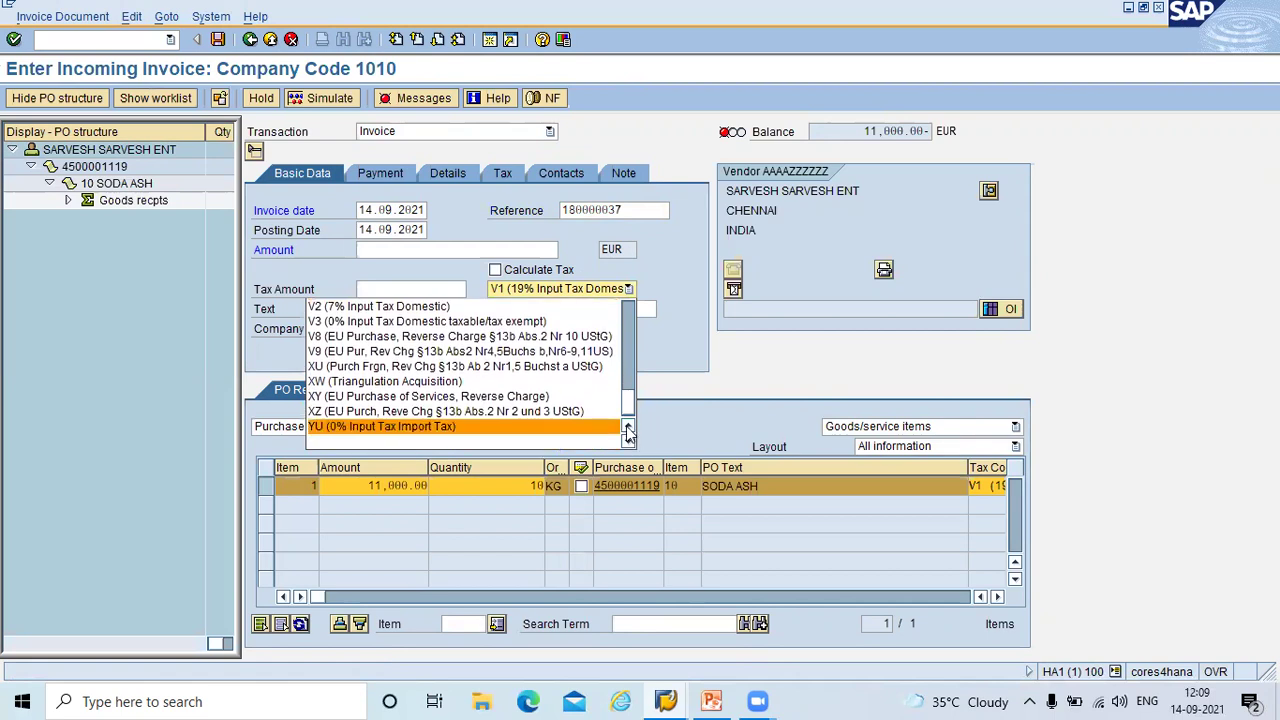
click(628, 427)
click(628, 427)
click(628, 427)
click(628, 427)
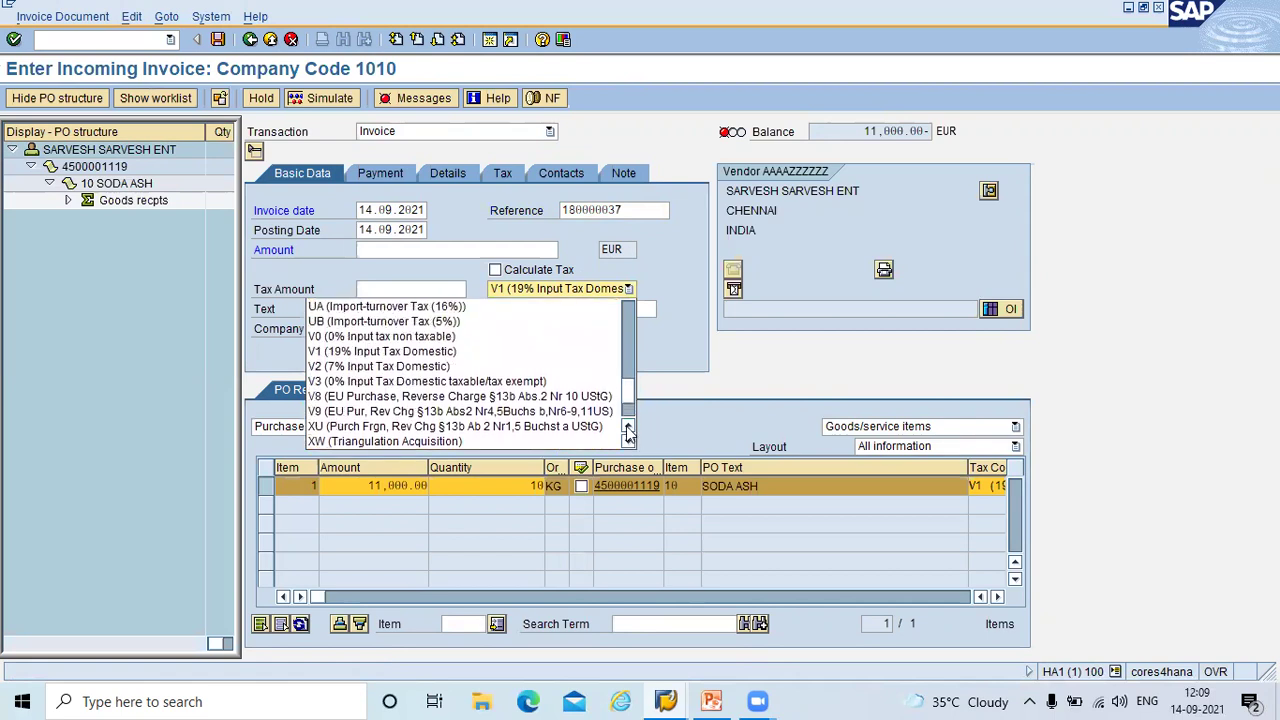
click(487, 337)
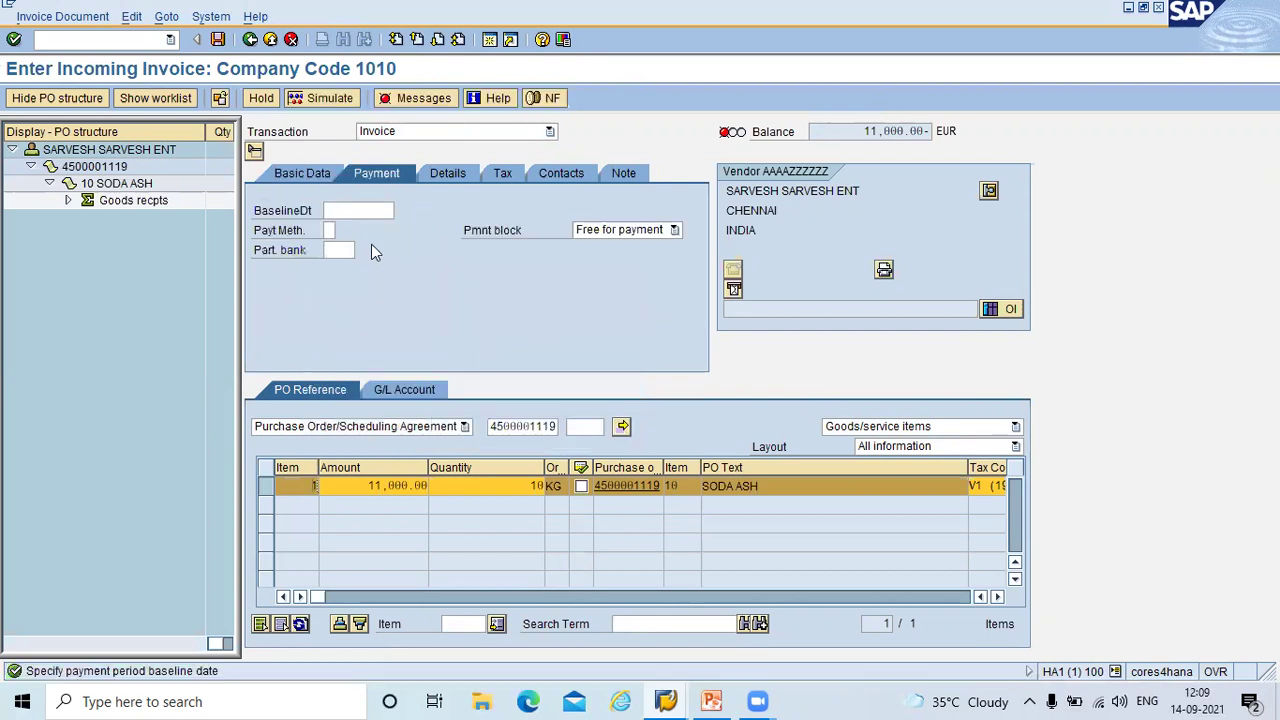
- Set the payment baseline date to 14.09.2021 and return to the invoice's basic data
click(369, 207)
key(Down)
key(Return)
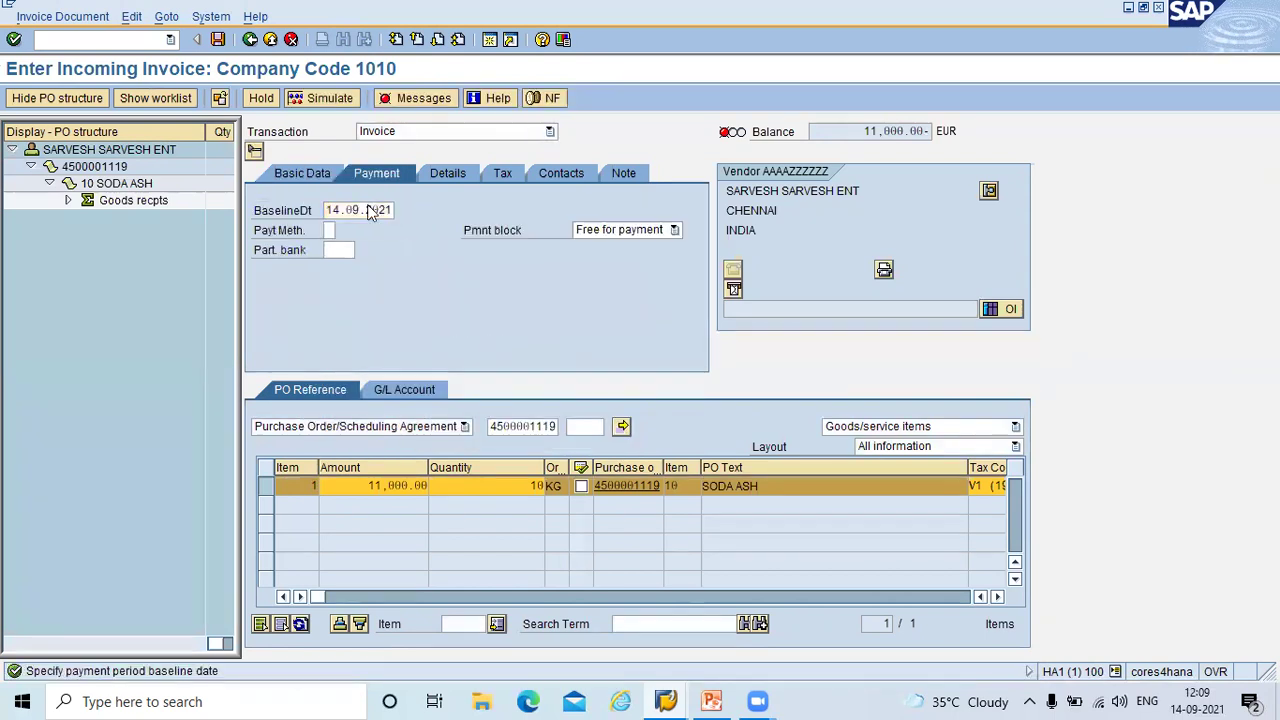
click(287, 173)
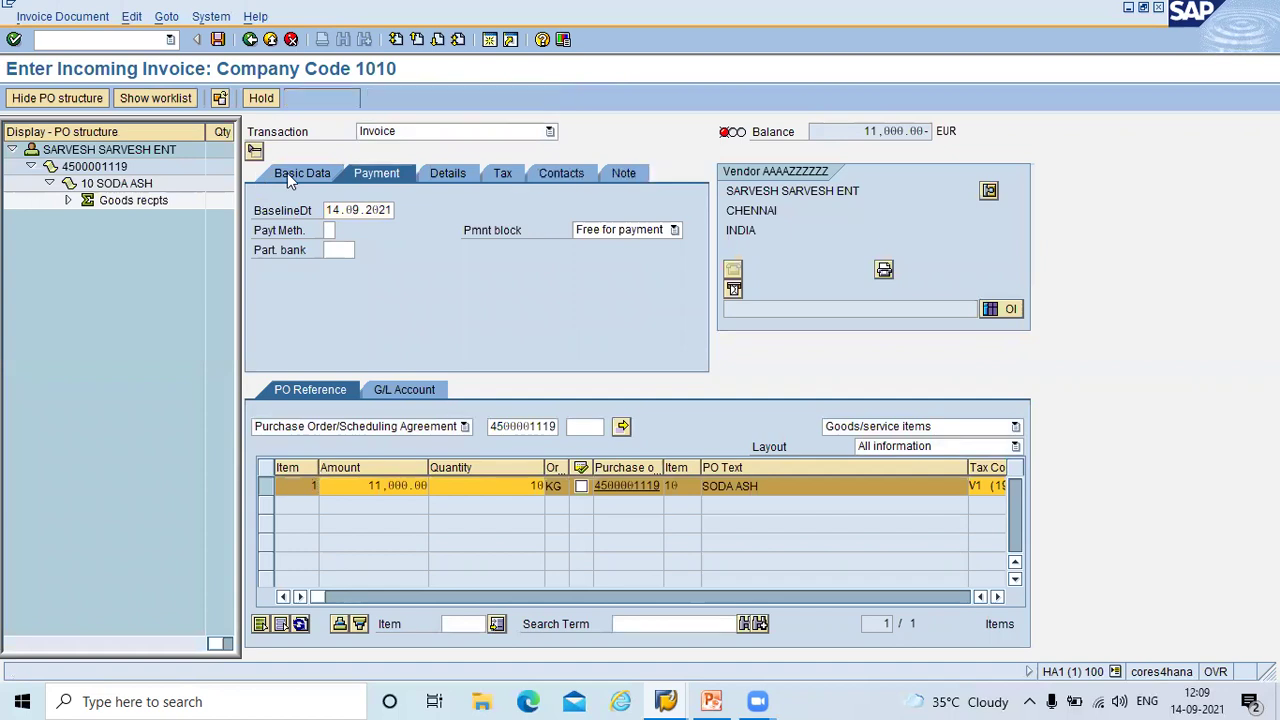
- Set the tax code of the SODA ASH invoice item to V0 (0% Input tax non taxable)
click(997, 596)
click(997, 596)
click(997, 596)
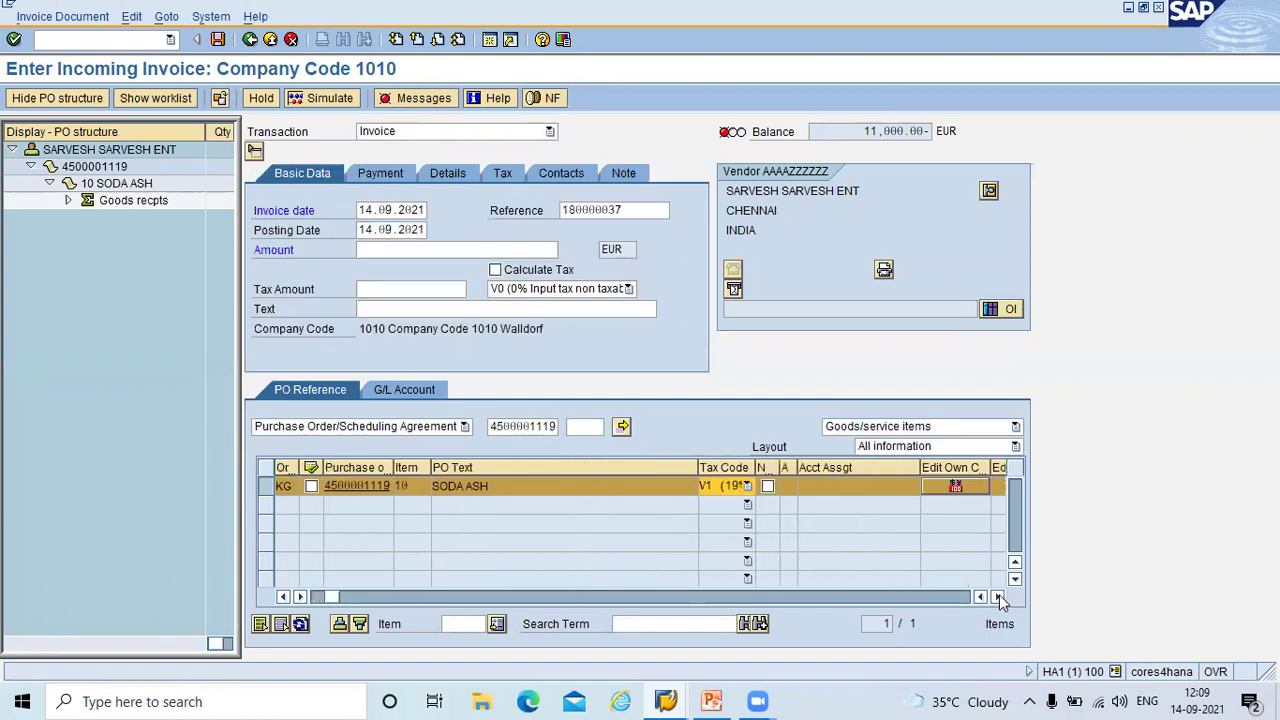
click(726, 487)
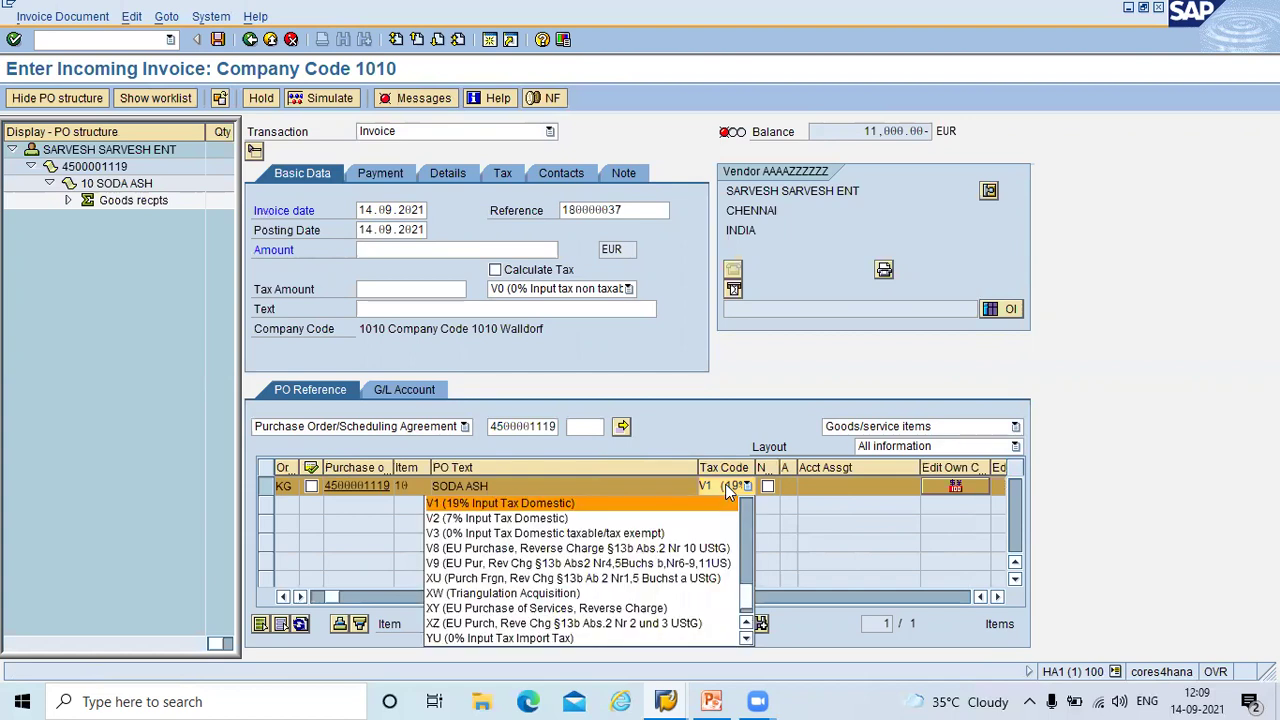
click(746, 622)
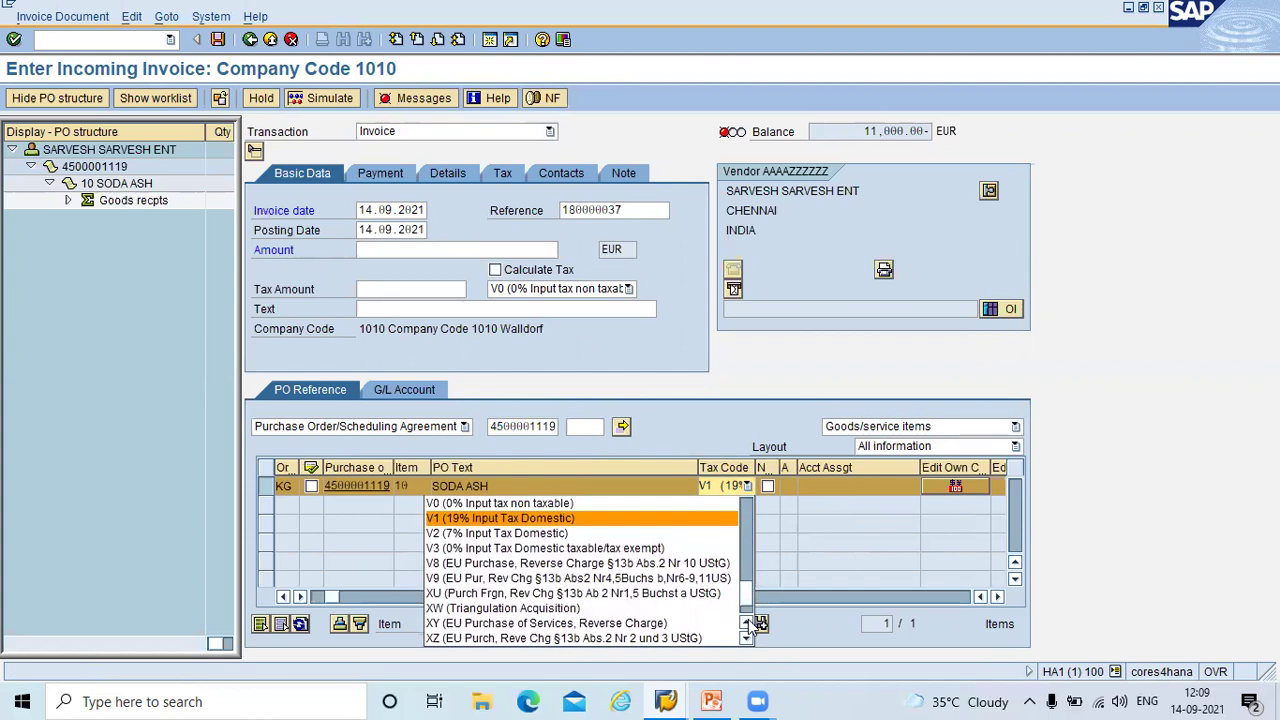
click(640, 504)
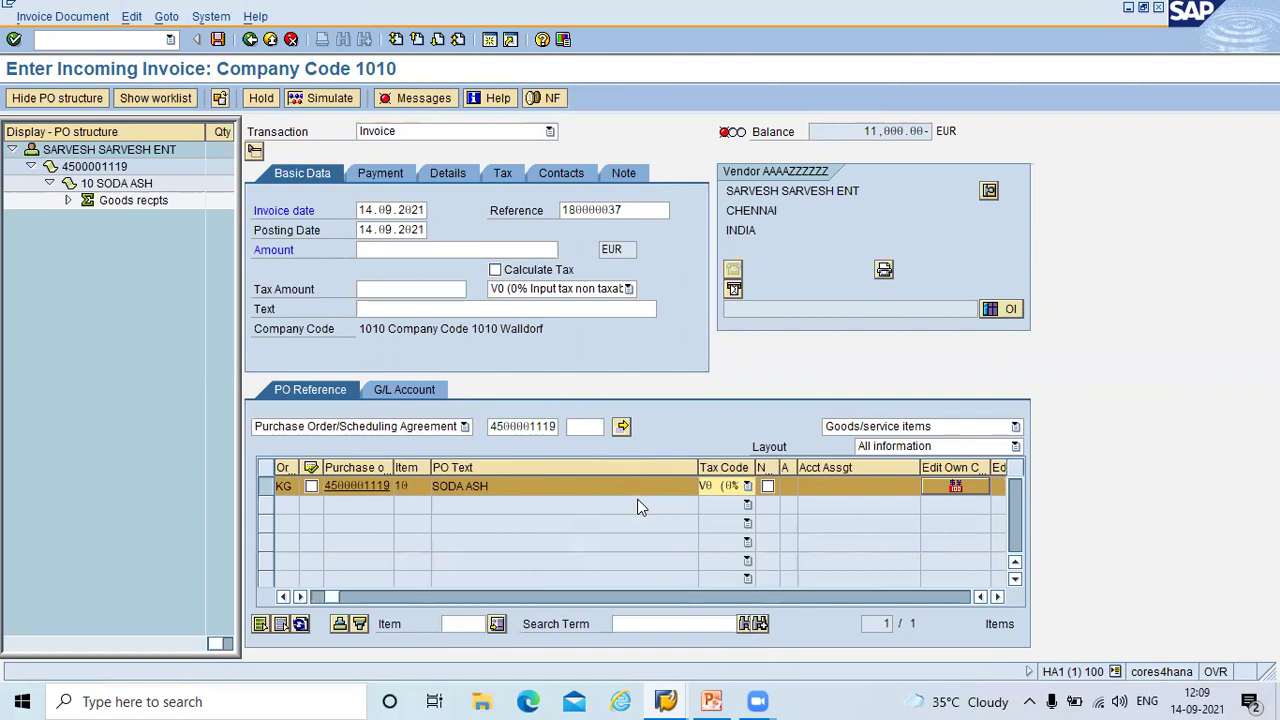
- Enable automatic tax calculation and set the invoice amount to 11000 EUR
click(516, 275)
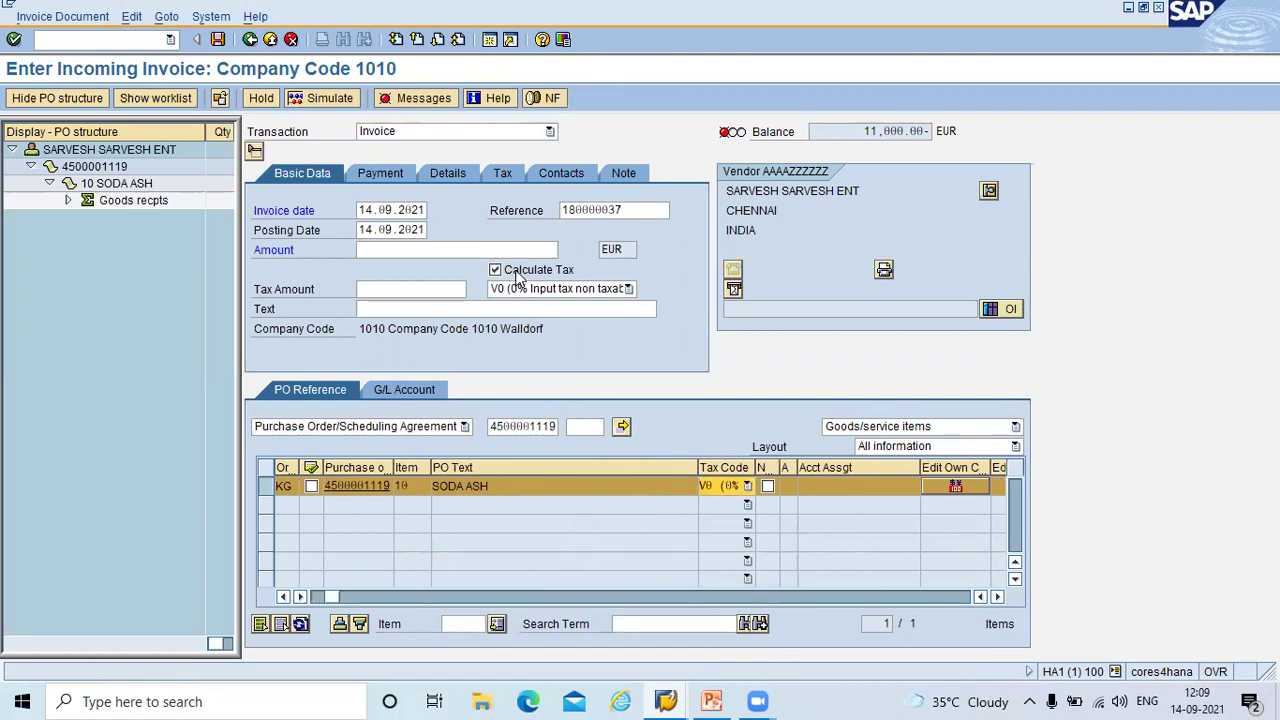
click(430, 249)
text(11)
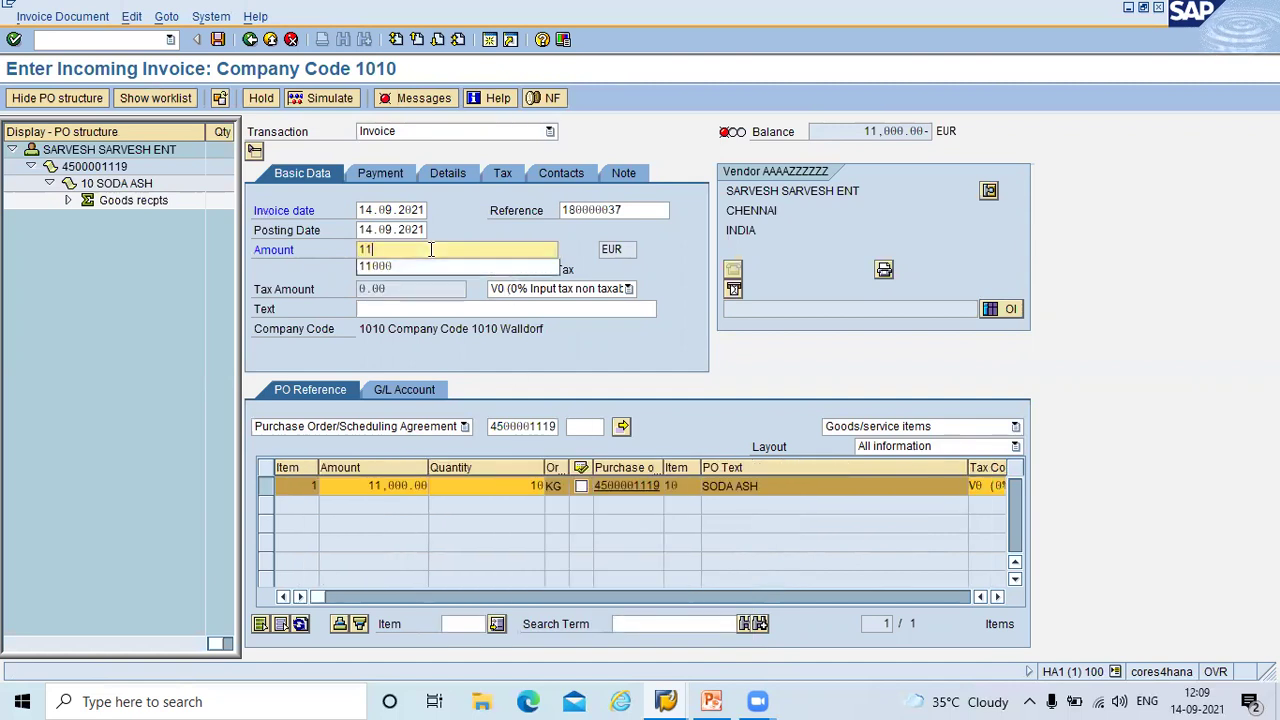
text(1)
key(BackSpace)
text(000)
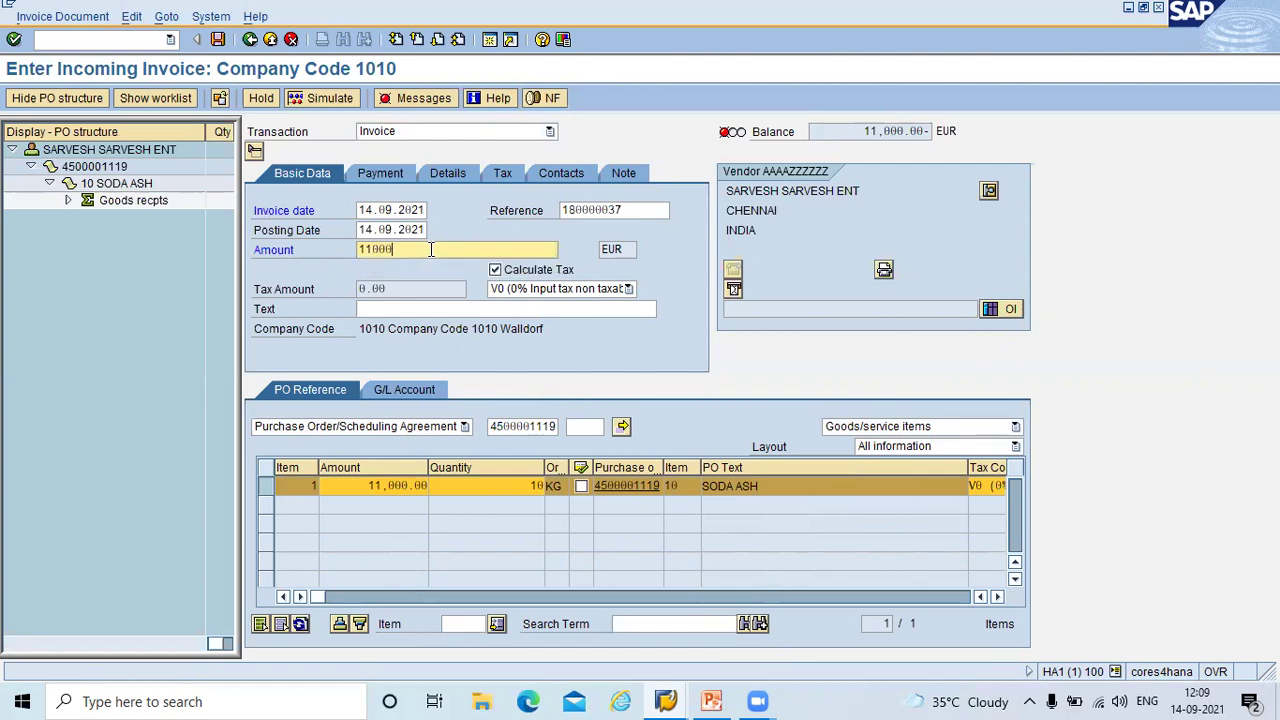
key(Return)
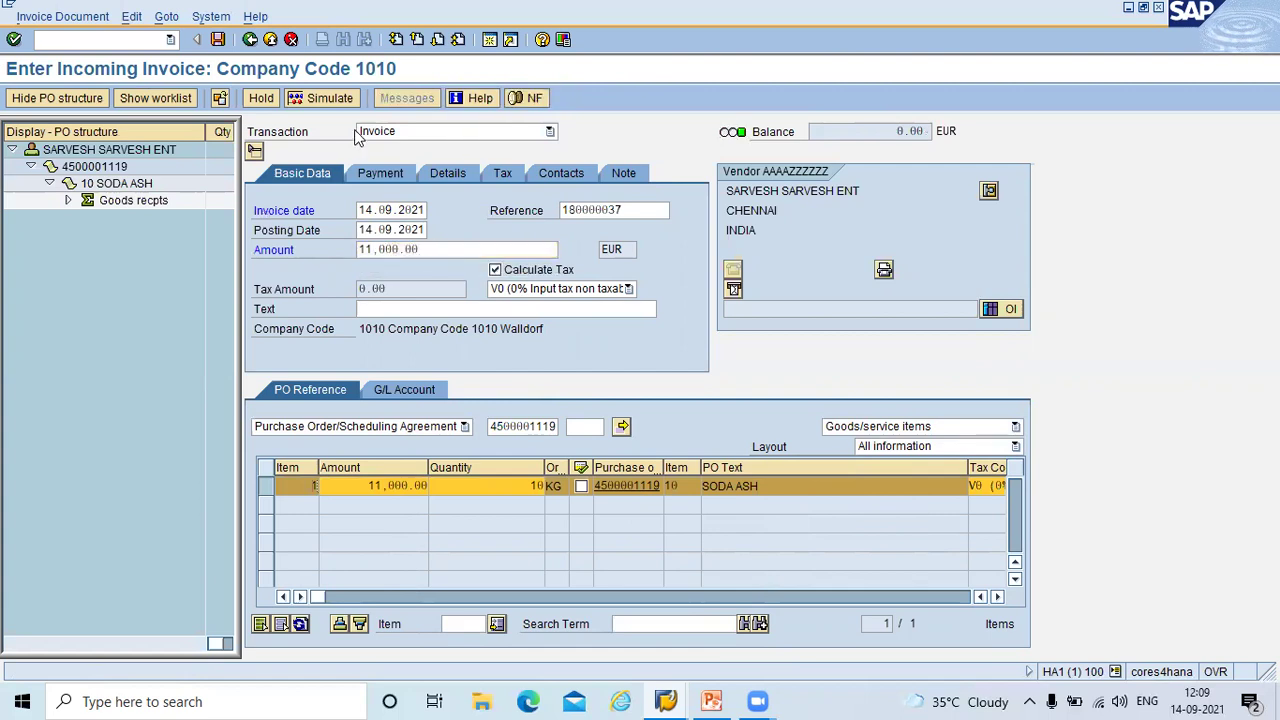
- Simulate the incoming invoice document and post it
click(350, 104)
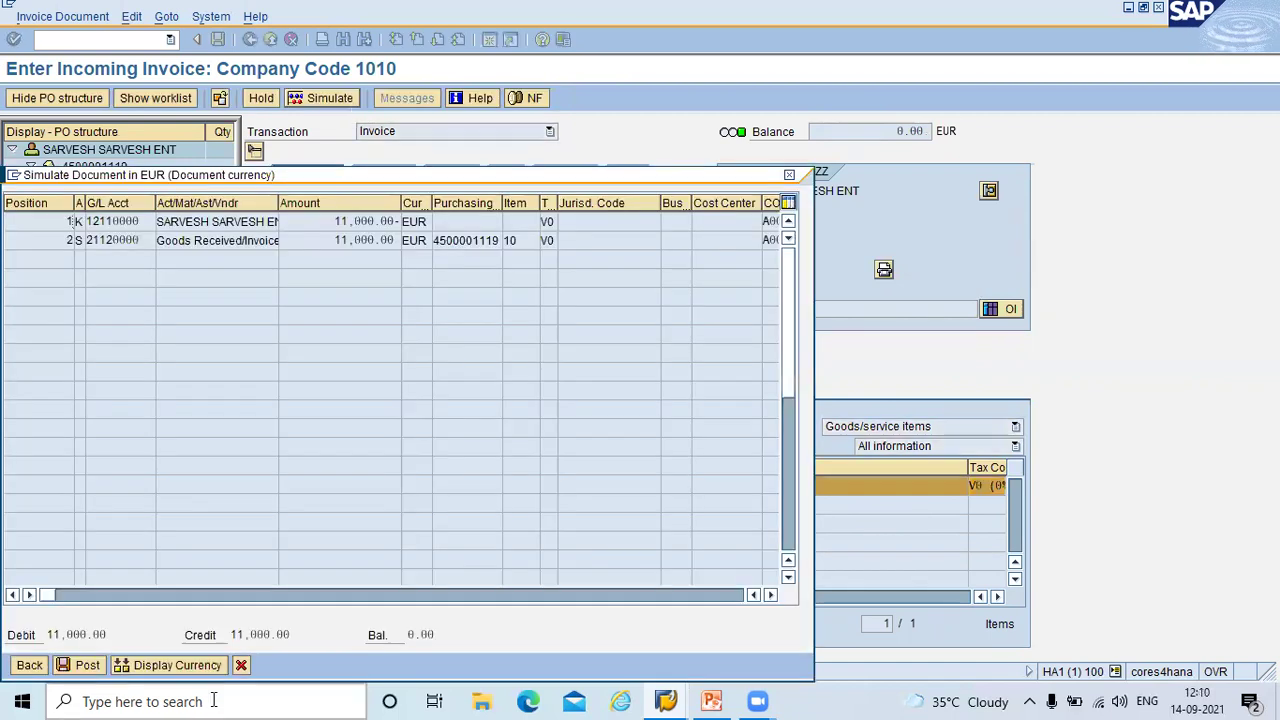
click(86, 665)
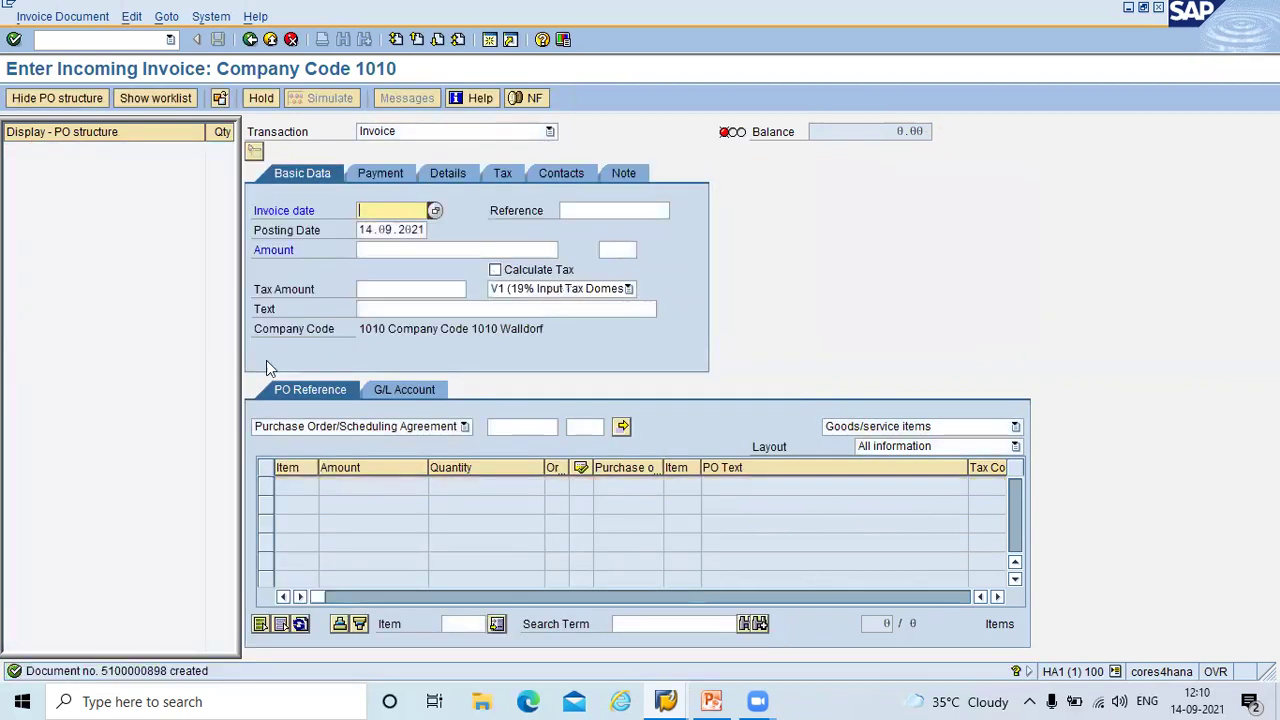
- Switch to PowerPoint and review the Data Flow slide from the PO box to the GR (EWM SYSTEM) box
click(711, 701)
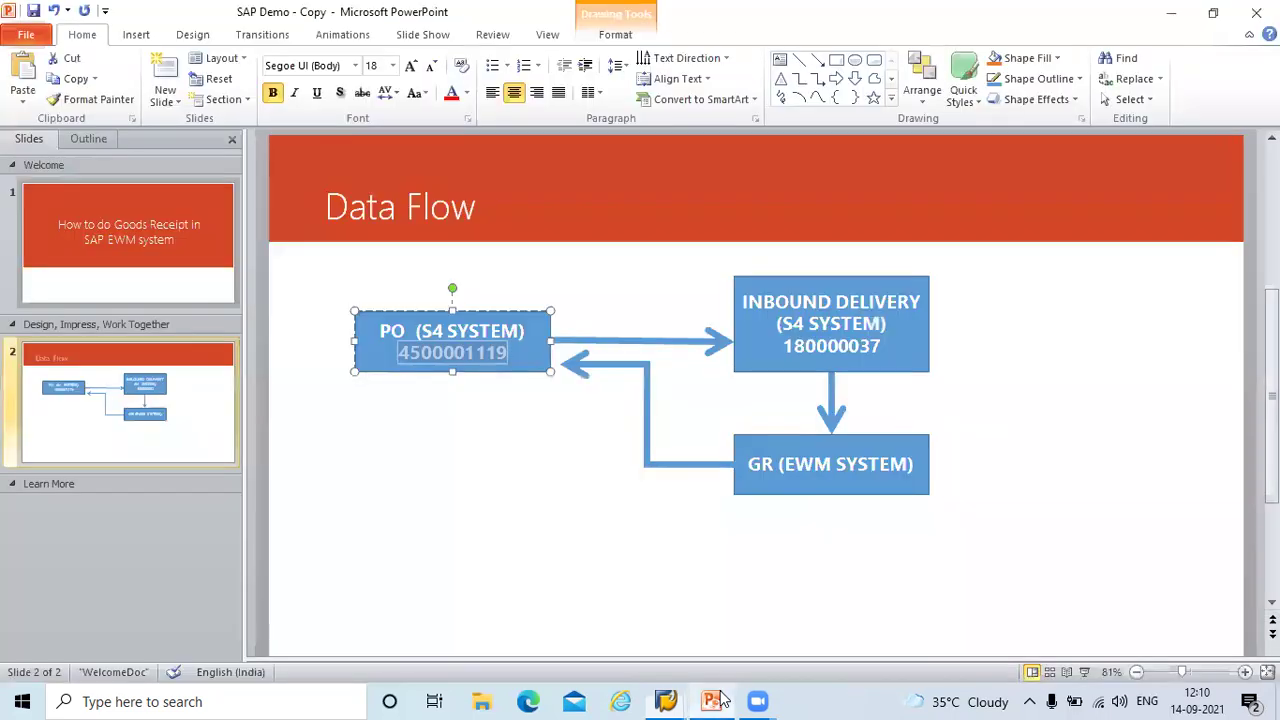
click(401, 337)
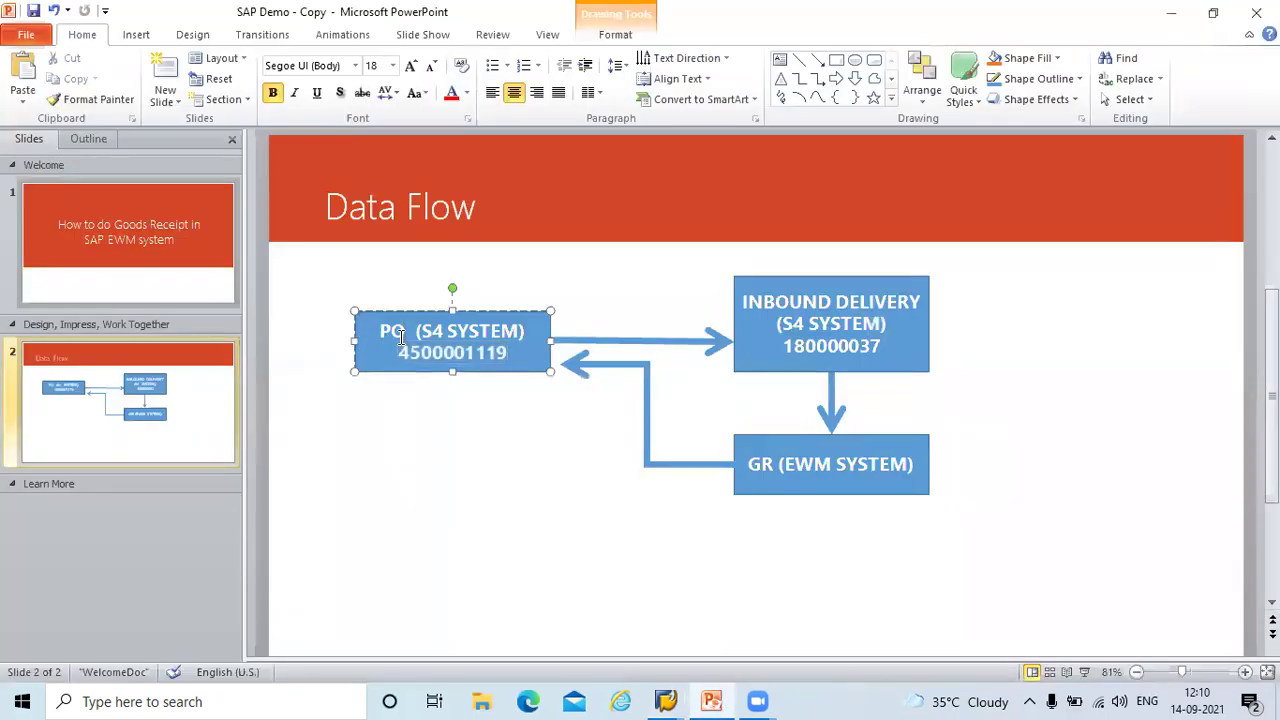
click(834, 459)
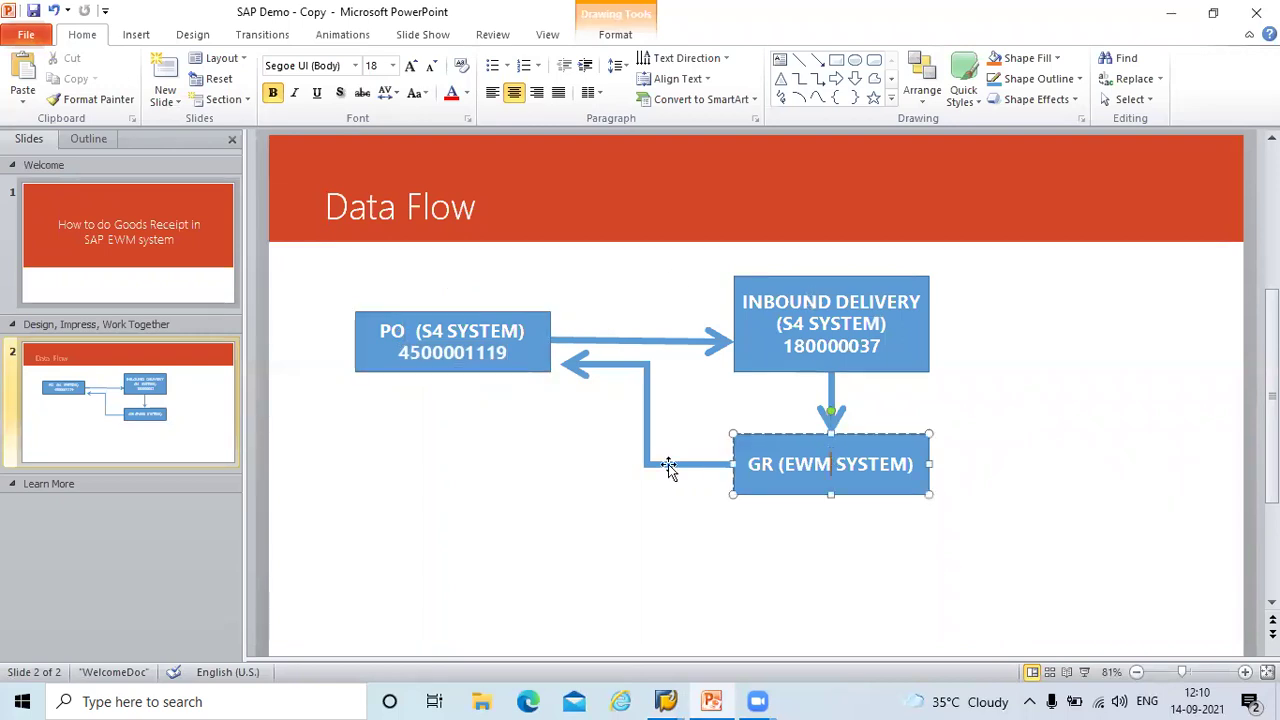